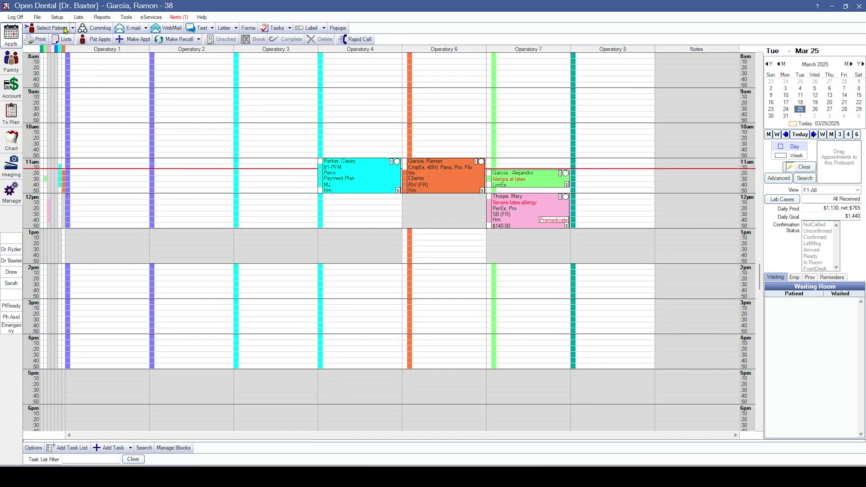
Open Setup > Preferences, which shows the Main Window - General settings
{"action": "left_click", "coordinate": [53, 18]}
{"action": "left_click", "coordinate": [61, 216]}
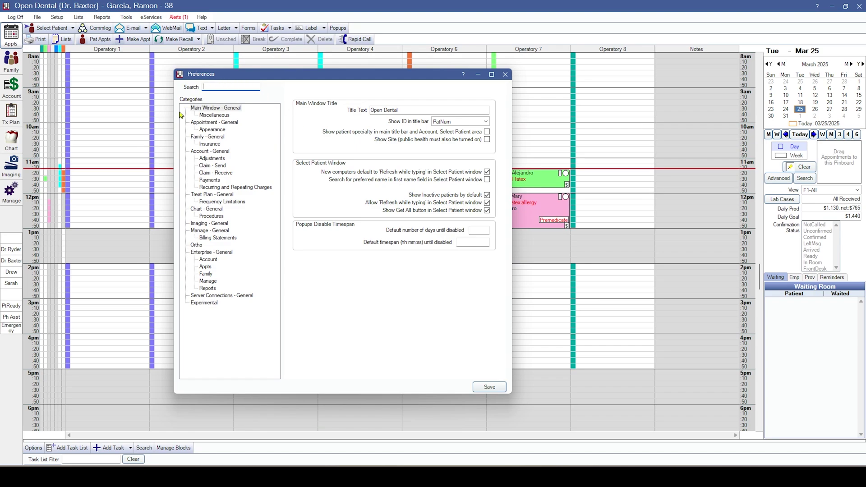
Browse the Miscellaneous, Ortho and Enterprise - General preference pages
{"action": "left_click", "coordinate": [214, 115]}
{"action": "left_click", "coordinate": [197, 246]}
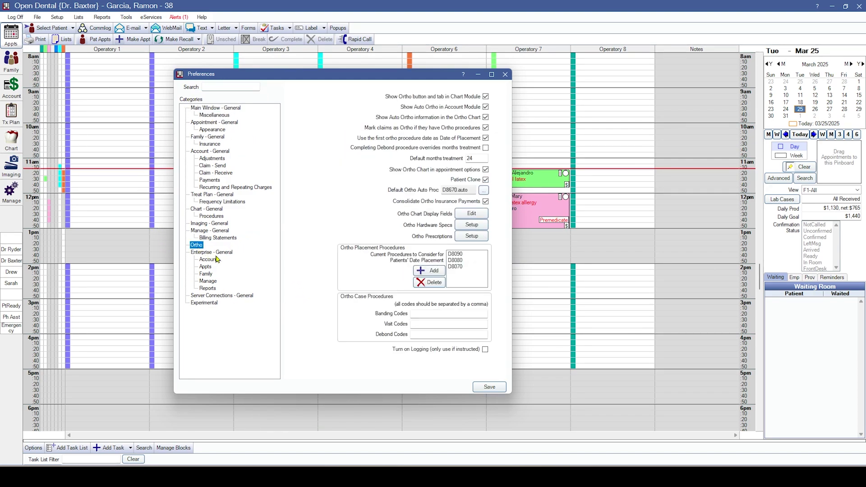
{"action": "left_click", "coordinate": [212, 253]}
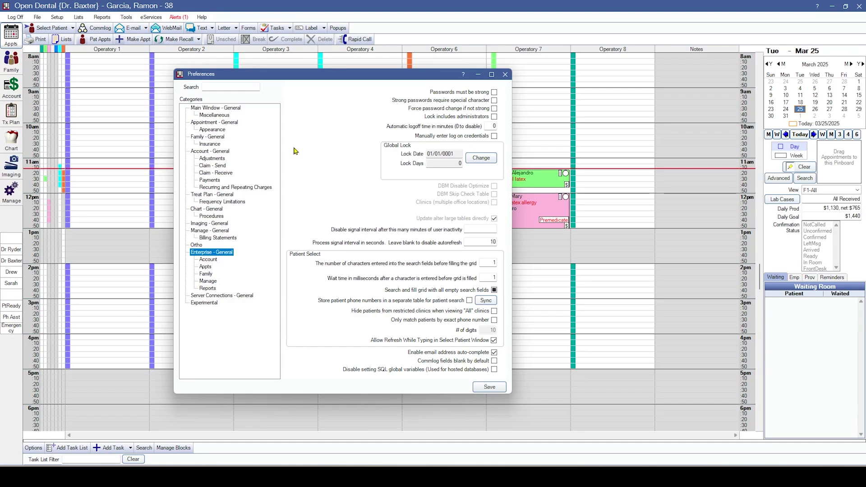
Search 'provider change' and keep Appointment provider change behavior at Prompt, default Yes
{"action": "left_click", "coordinate": [215, 88]}
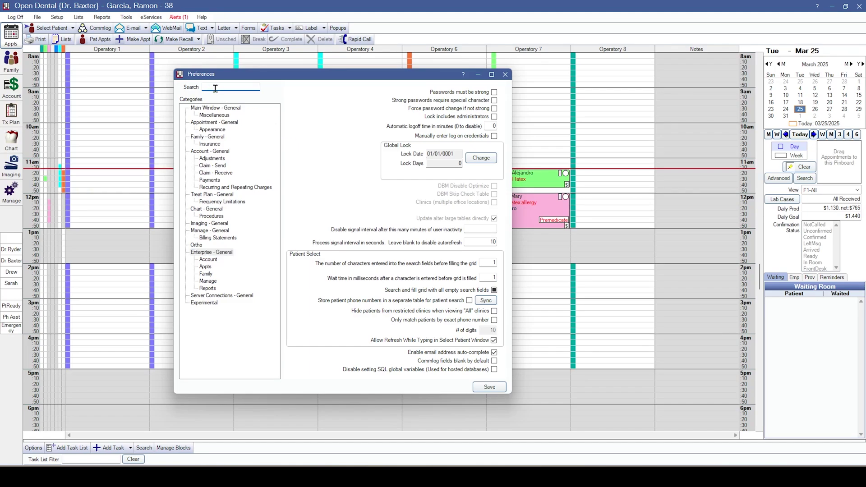
{"action": "type", "text": "provider change"}
{"action": "left_click", "coordinate": [224, 123]}
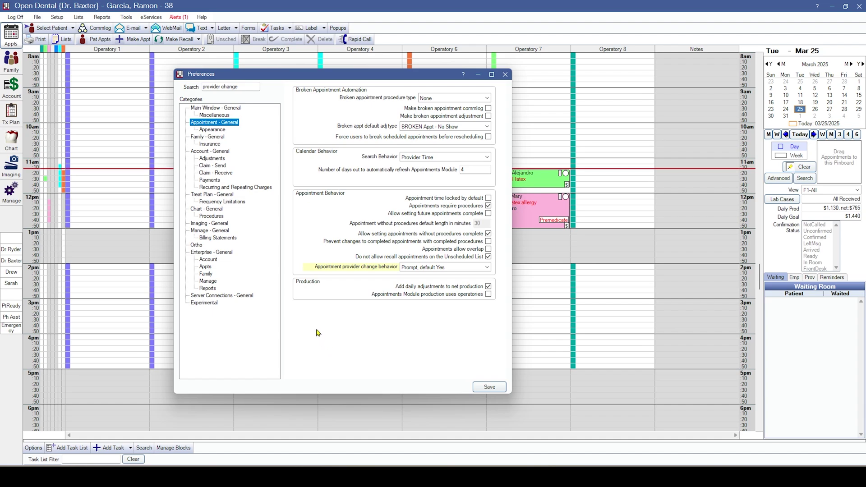
{"action": "left_click", "coordinate": [420, 269]}
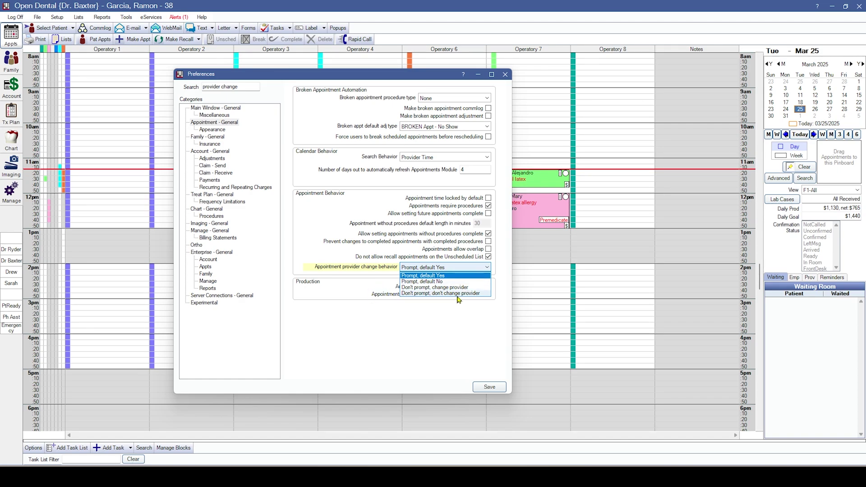
{"action": "left_click", "coordinate": [411, 336]}
{"action": "left_click", "coordinate": [198, 88]}
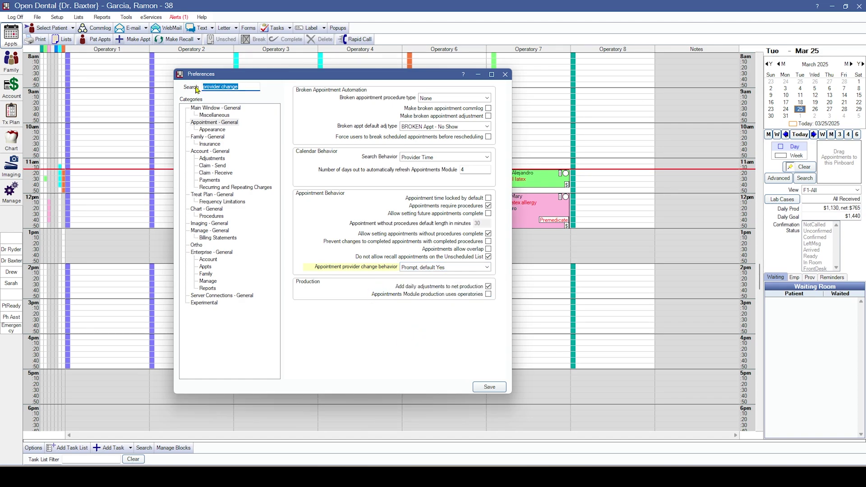
Search 'opt-out' and 'usps' within Family - General, then save the preferences
{"action": "type", "text": "opt-out"}
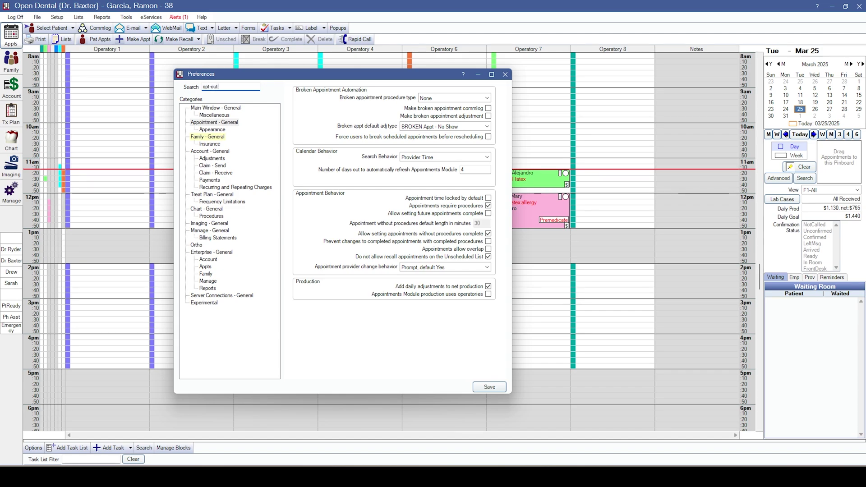
{"action": "left_click", "coordinate": [222, 136]}
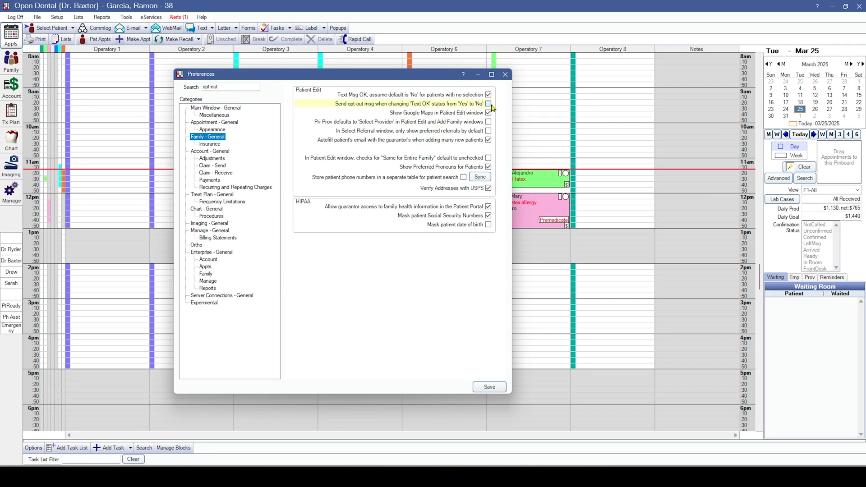
{"action": "left_click_drag", "start_coordinate": [222, 86], "coordinate": [181, 91]}
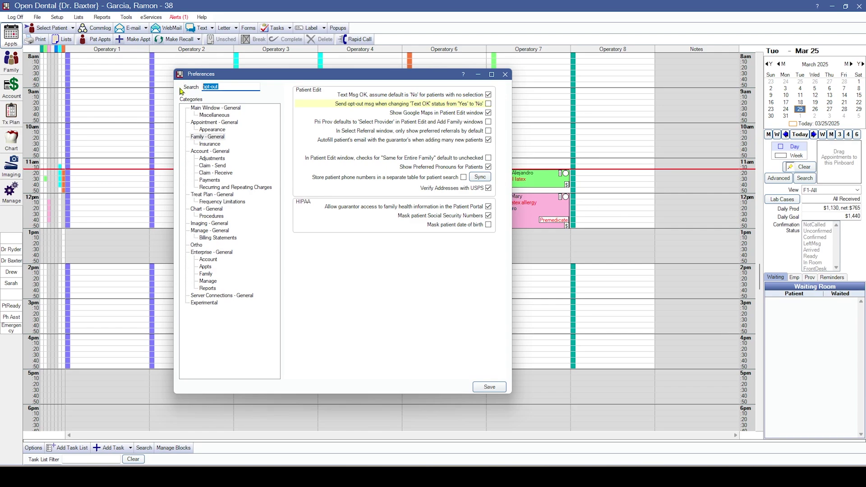
{"action": "type", "text": "usps"}
{"action": "left_click", "coordinate": [488, 387]}
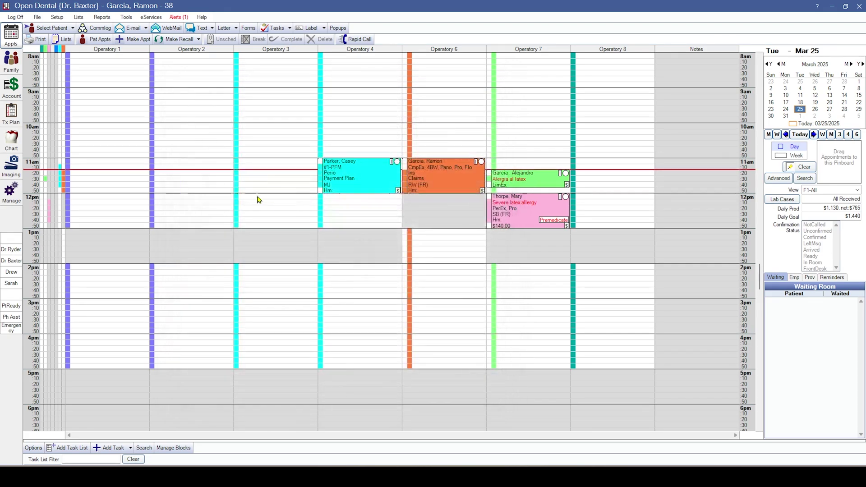
Edit the patient's street address and accept the USPS-standardized address with ZIP+4 code
{"action": "left_click", "coordinate": [13, 75]}
{"action": "double_click", "coordinate": [103, 186]}
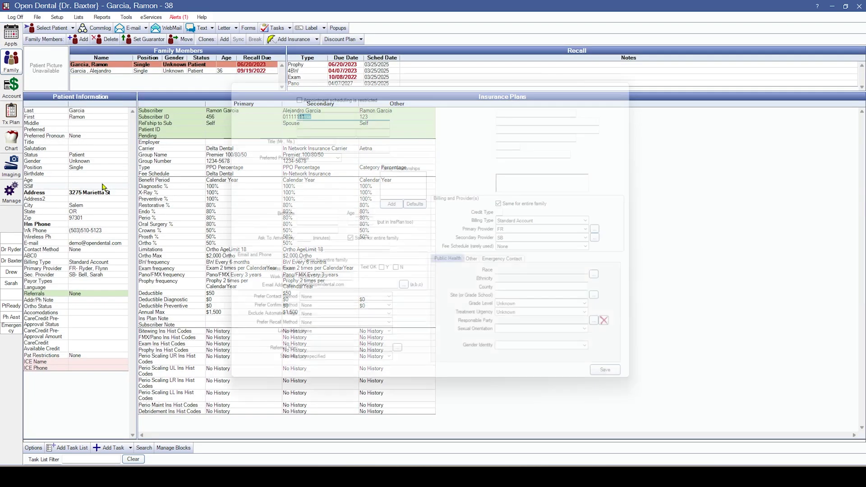
{"action": "left_click", "coordinate": [560, 111]}
{"action": "type", "text": "St S"}
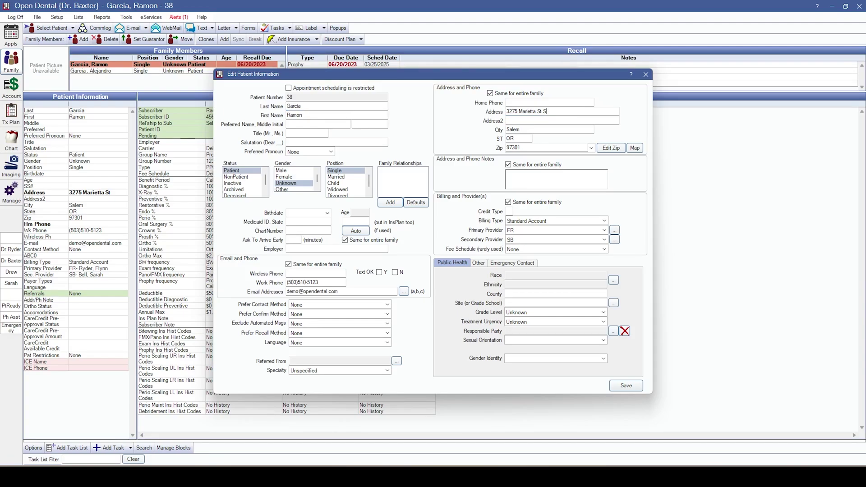
{"action": "left_click", "coordinate": [621, 391]}
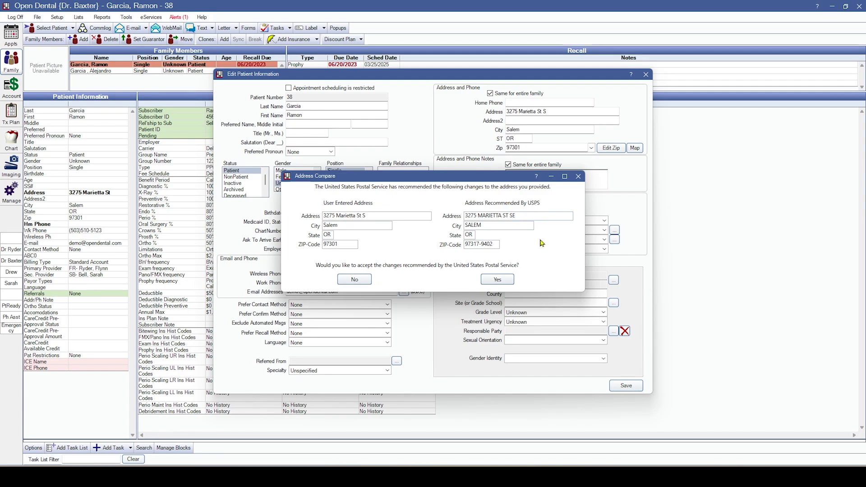
{"action": "left_click", "coordinate": [503, 279]}
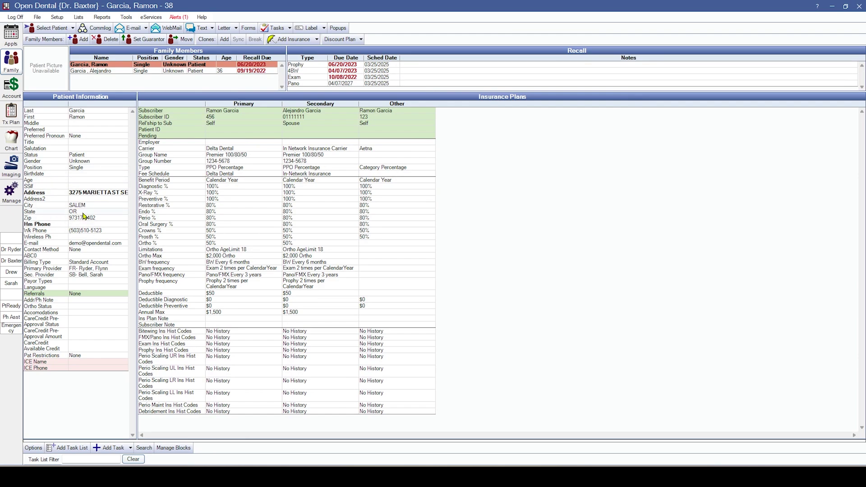
Reopen Preferences and search 'out of' to view the Insurance settings
{"action": "left_click", "coordinate": [57, 17]}
{"action": "left_click", "coordinate": [136, 103]}
{"action": "type", "text": "o"}
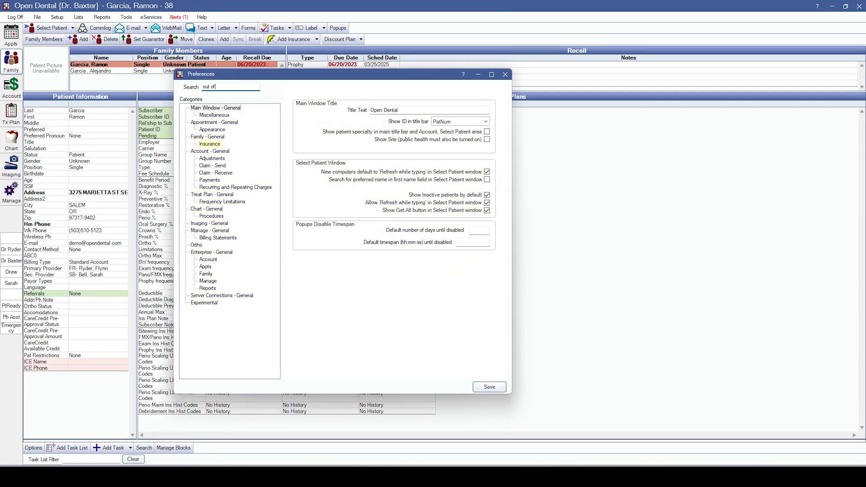
{"action": "type", "text": "ut of"}
{"action": "left_click", "coordinate": [209, 143]}
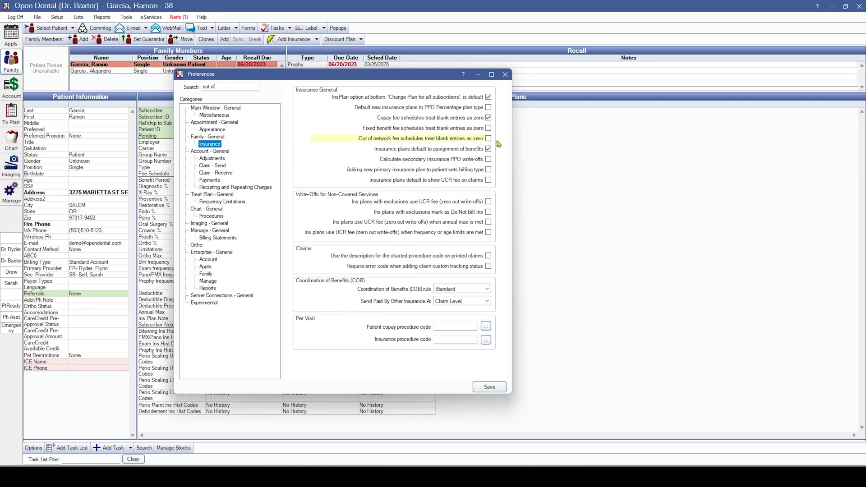
Search 'prompt' to view Claim - Receive, with primary and secondary claim prompts enabled
{"action": "triple_click", "coordinate": [221, 87]}
{"action": "type", "text": "prompt"}
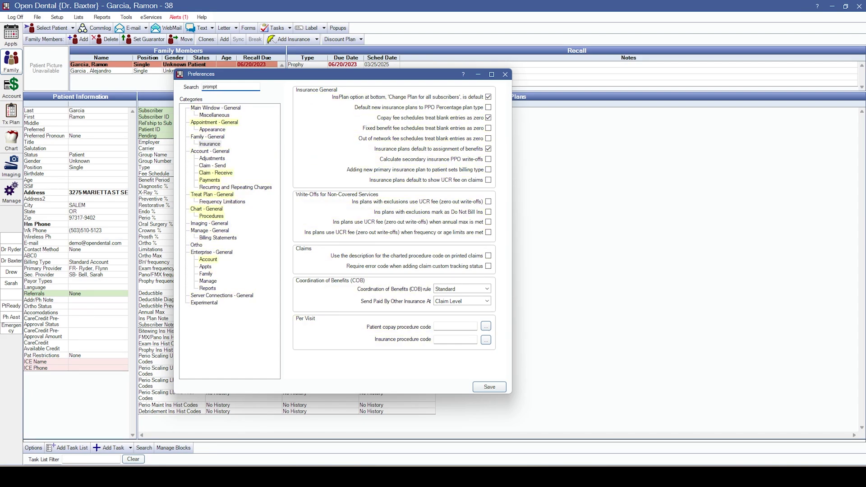
{"action": "left_click", "coordinate": [218, 173]}
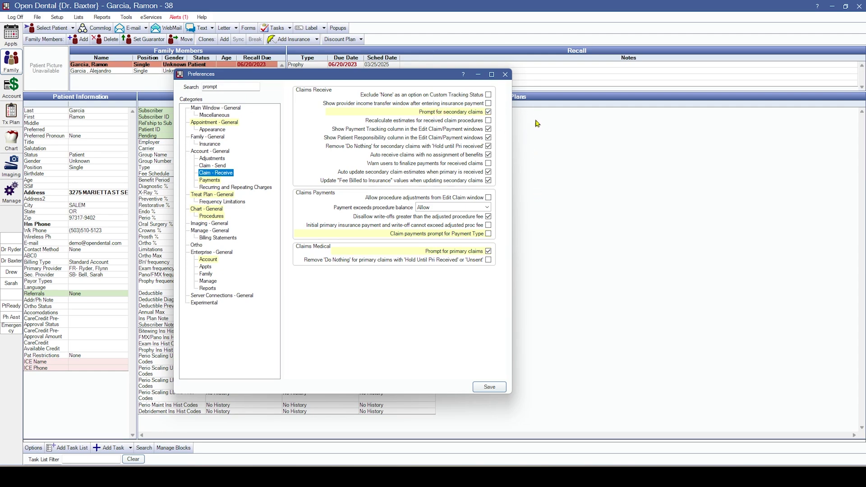
Search 'recalc', then 'require claim' to view Claim - Send with the no-missing-data requirement off
{"action": "double_click", "coordinate": [224, 86]}
{"action": "type", "text": "recalc"}
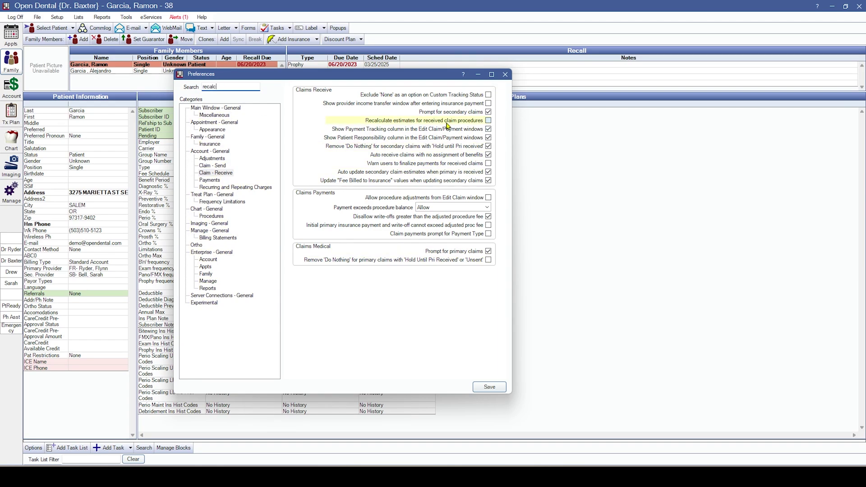
{"action": "key", "text": "ctrl+a"}
{"action": "type", "text": "reu"}
{"action": "type", "text": "uire"}
{"action": "type", "text": " claim"}
{"action": "left_click", "coordinate": [212, 166]}
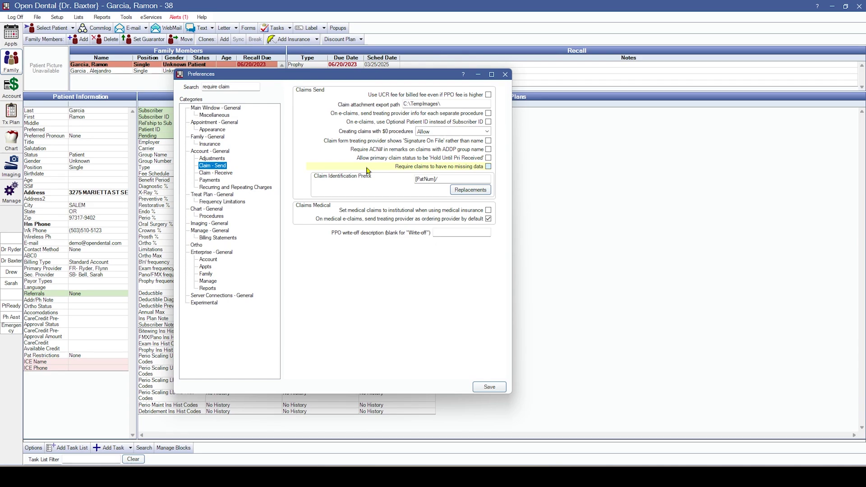
Search 'date of prod' to view the Payments preferences
{"action": "left_click", "coordinate": [243, 86]}
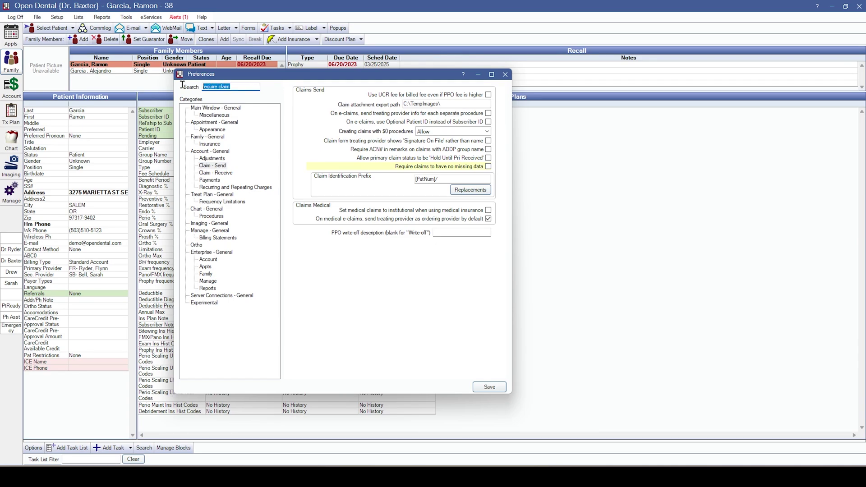
{"action": "key", "text": "BackSpace"}
{"action": "type", "text": "date of prod"}
{"action": "left_click", "coordinate": [209, 180]}
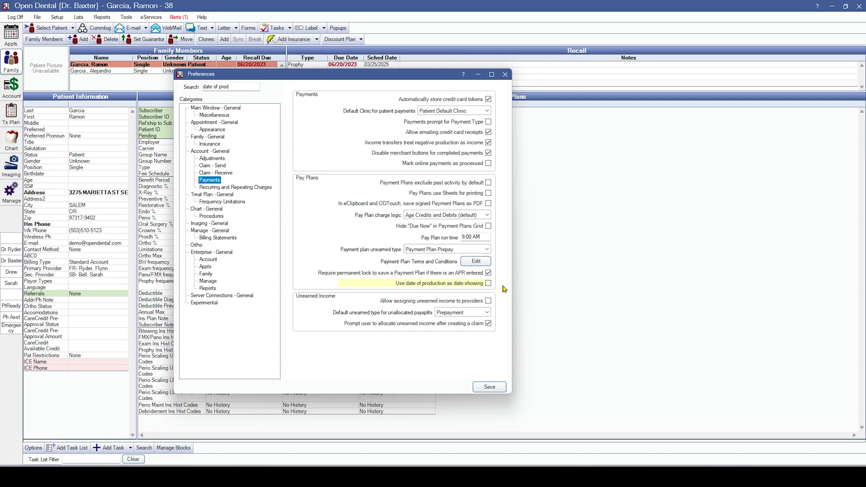
Search 'sort' to view Imaging - General, then close Preferences
{"action": "key", "text": "shift+Tab"}
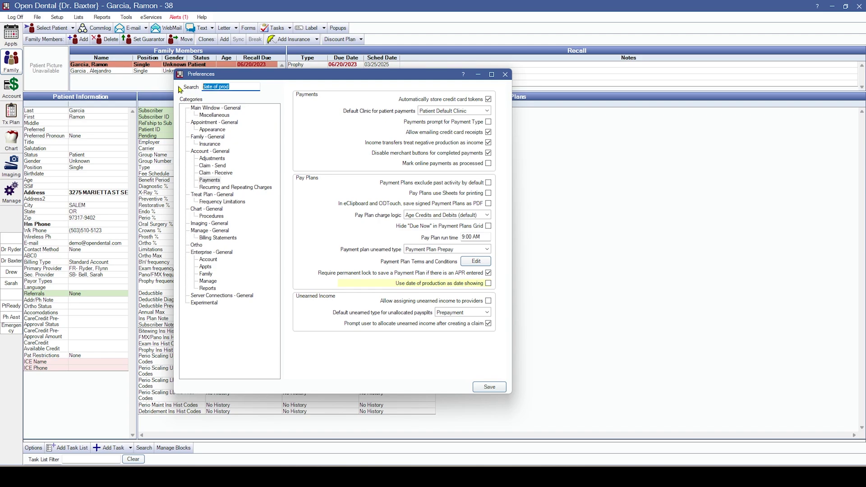
{"action": "type", "text": "sort"}
{"action": "left_click", "coordinate": [215, 224]}
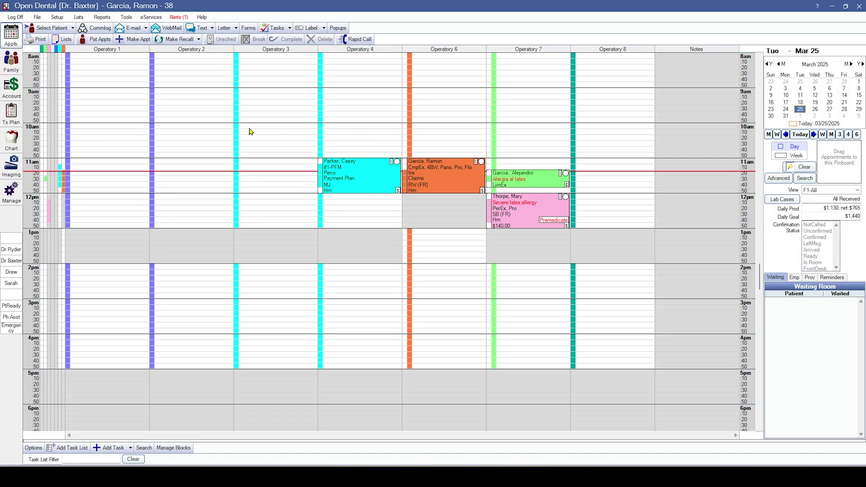
Switch the schedule to week view, then edit and save the All appointment view
{"action": "left_click", "coordinate": [786, 155]}
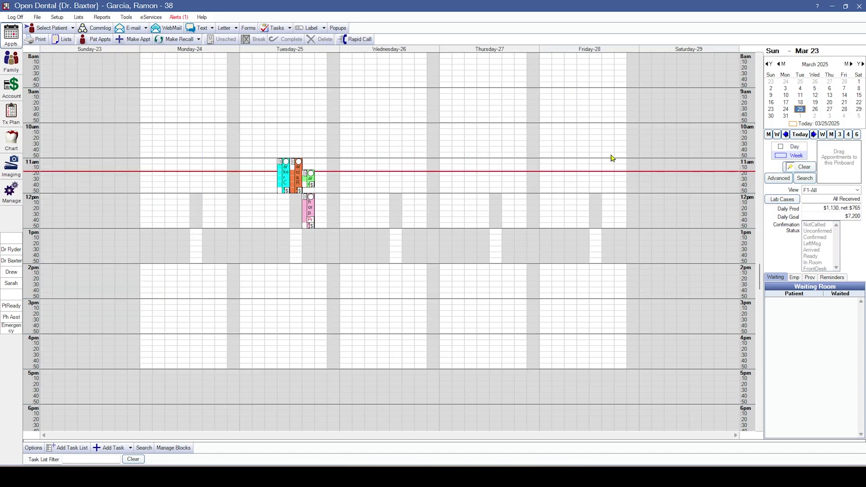
{"action": "left_click", "coordinate": [57, 18]}
{"action": "mouse_move", "coordinate": [77, 38]}
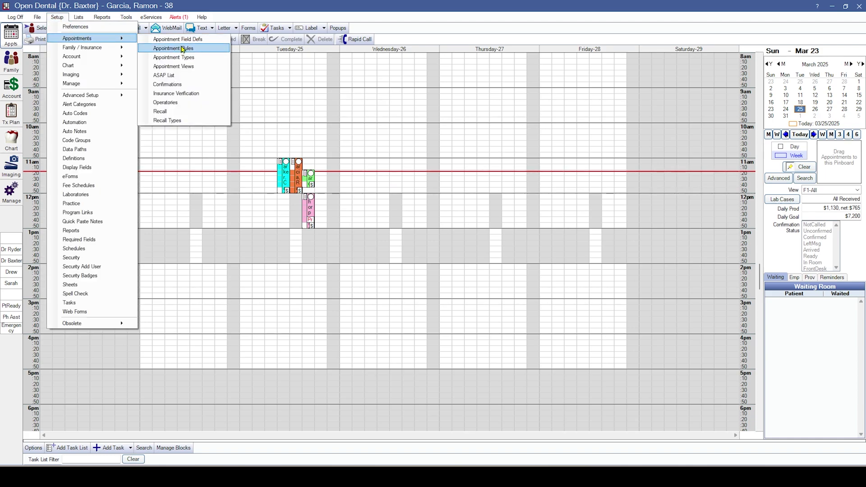
{"action": "left_click", "coordinate": [192, 66]}
{"action": "double_click", "coordinate": [359, 158]}
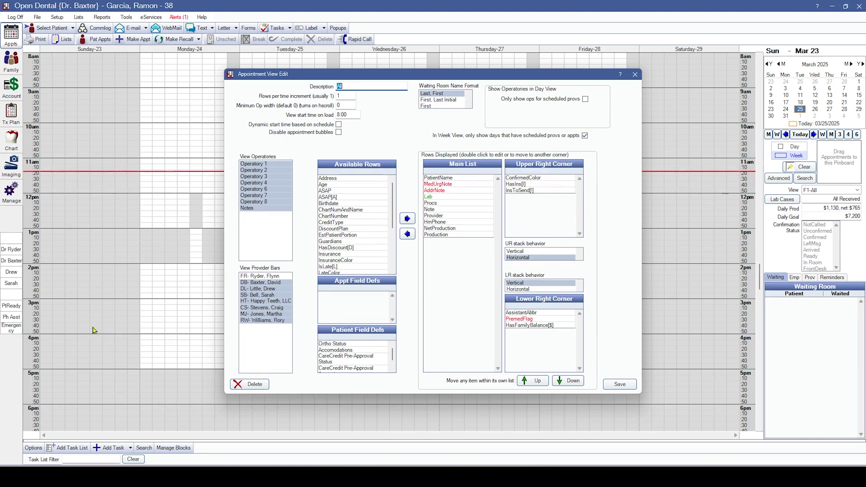
{"action": "left_click", "coordinate": [615, 384]}
Close Appointment Views and show the week schedule in the F1-All view
{"action": "left_click", "coordinate": [534, 122]}
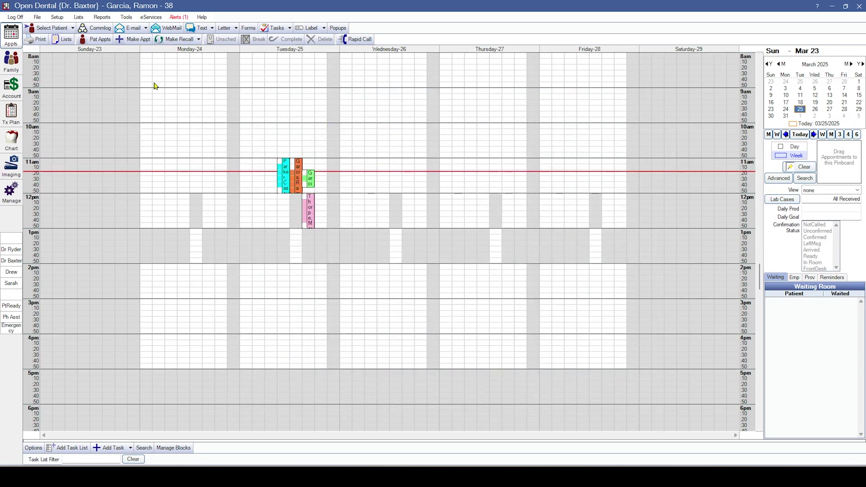
{"action": "left_click", "coordinate": [831, 190]}
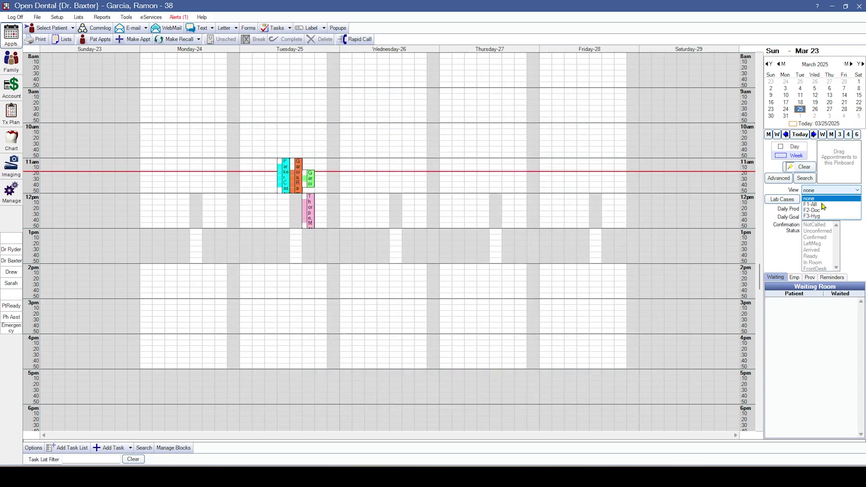
{"action": "left_click", "coordinate": [824, 202]}
Copy the F1-All appointment view into a new view named F4-All_1
{"action": "left_click", "coordinate": [57, 17]}
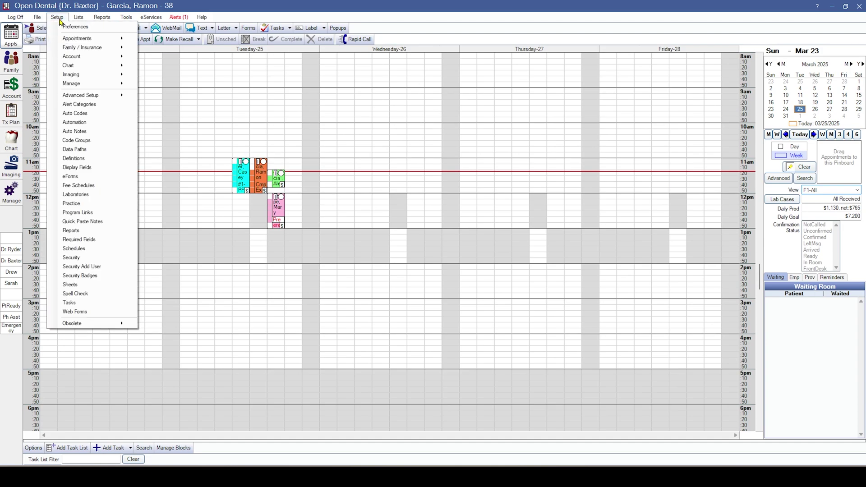
{"action": "mouse_move", "coordinate": [72, 39]}
{"action": "left_click", "coordinate": [182, 67]}
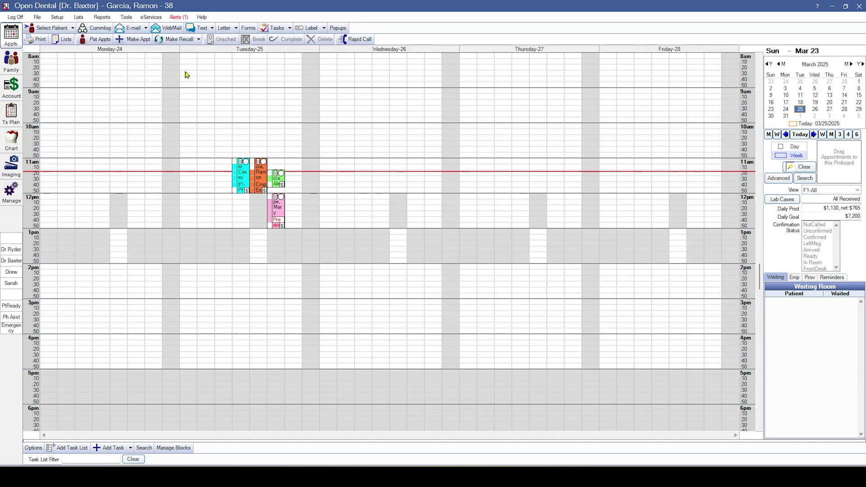
{"action": "left_click", "coordinate": [378, 158]}
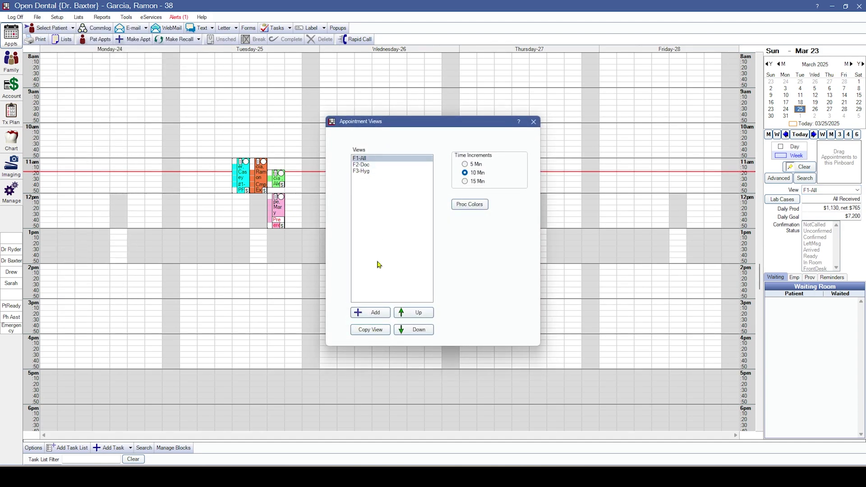
{"action": "left_click", "coordinate": [369, 329]}
{"action": "left_click", "coordinate": [459, 268]}
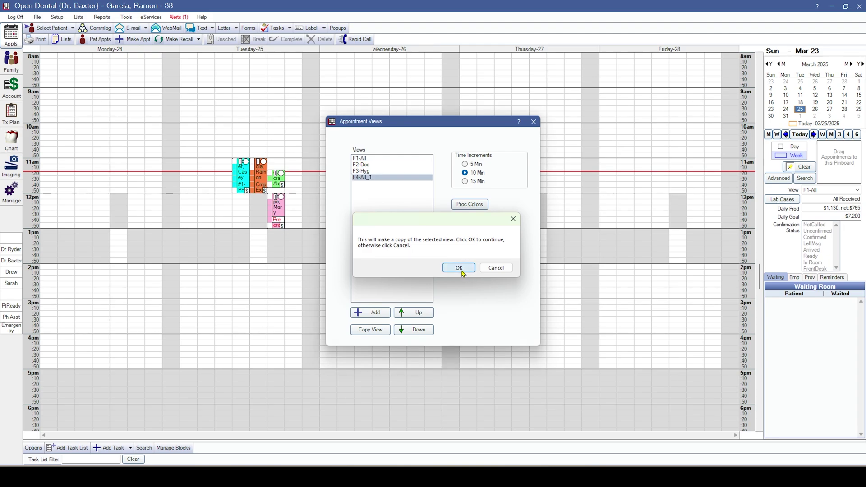
Review the new F4-All_1 view, then show the patient's Family module
{"action": "double_click", "coordinate": [363, 178]}
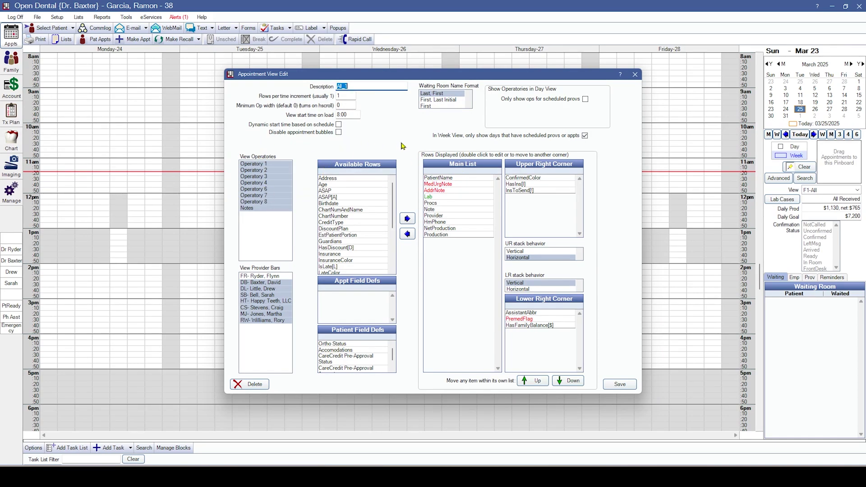
{"action": "key", "text": "Return"}
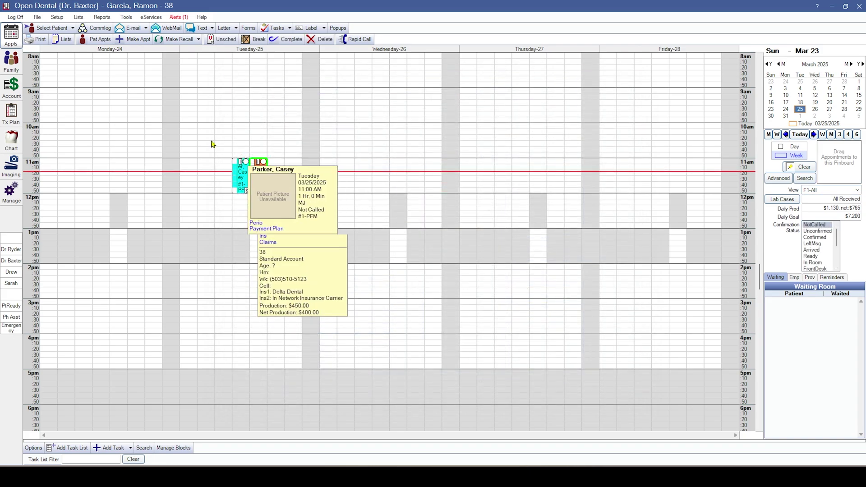
{"action": "left_click", "coordinate": [11, 61]}
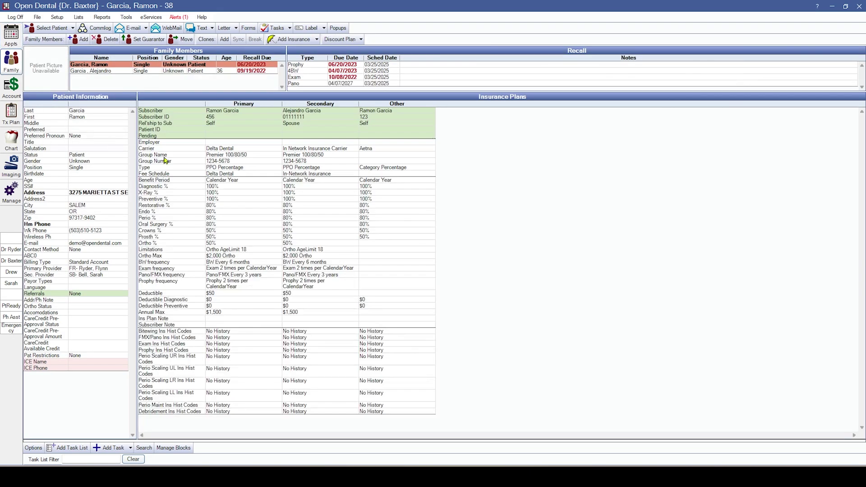
{"action": "double_click", "coordinate": [247, 205]}
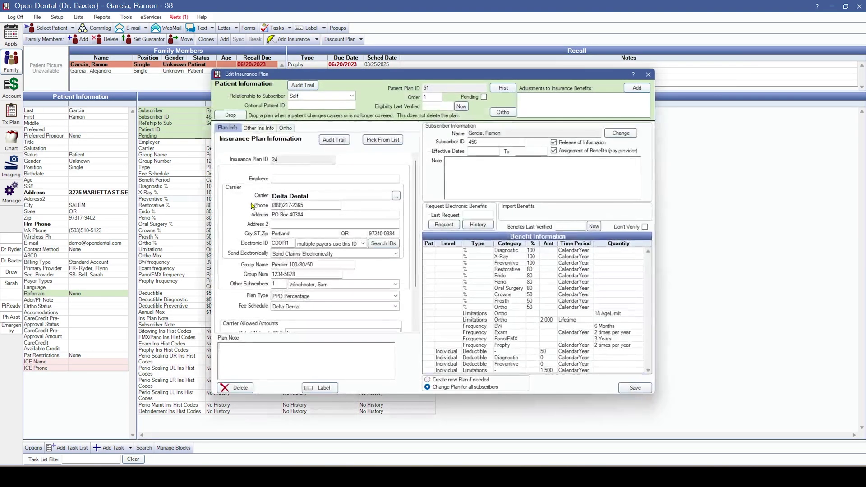
{"action": "double_click", "coordinate": [549, 318]}
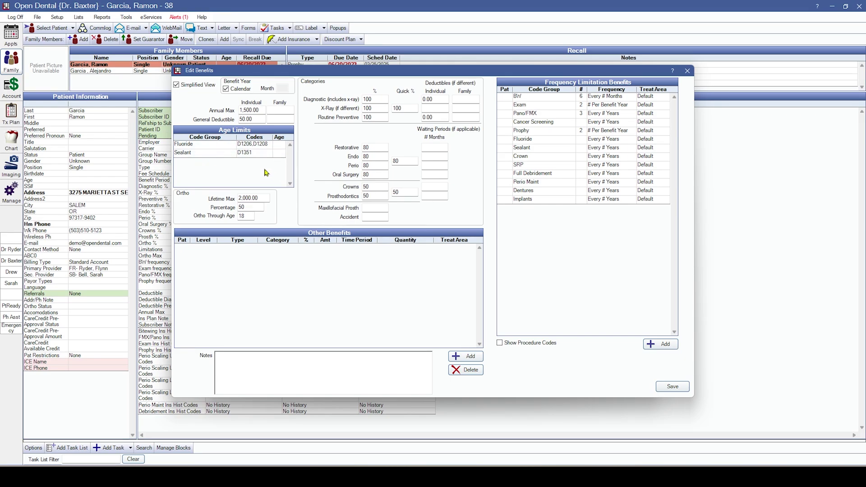
{"action": "left_click", "coordinate": [672, 387]}
{"action": "left_click", "coordinate": [651, 75]}
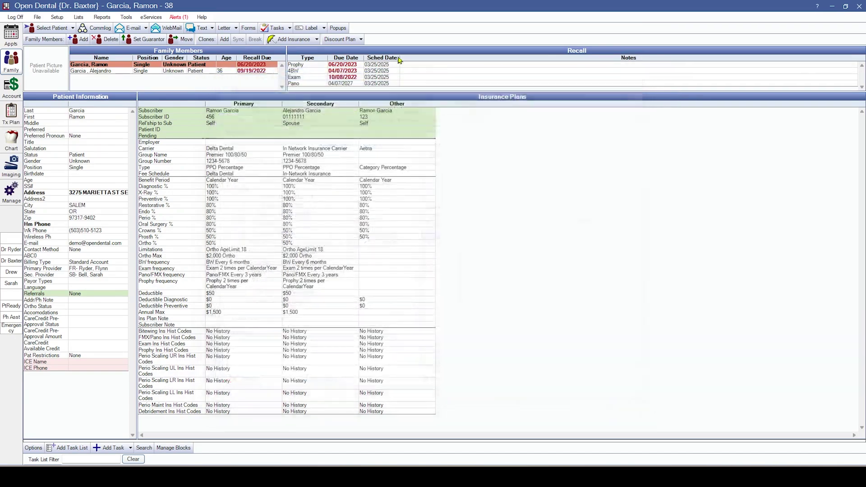
{"action": "left_click", "coordinate": [58, 17]}
{"action": "left_click", "coordinate": [95, 142]}
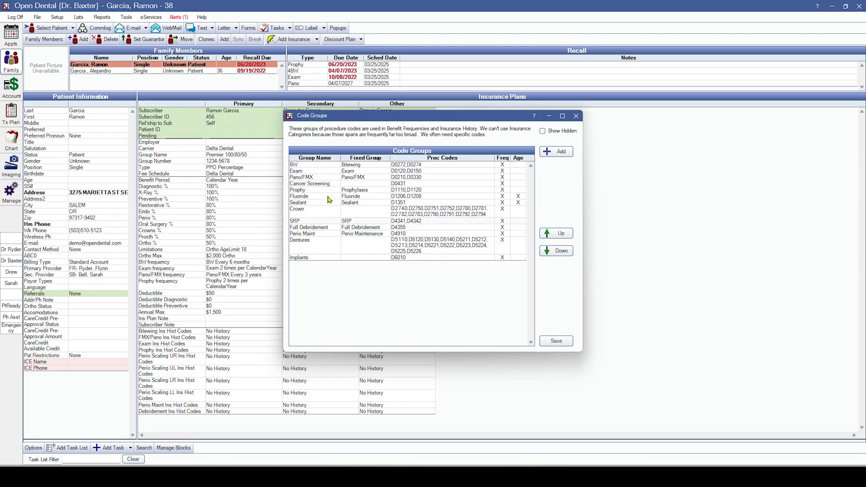
{"action": "double_click", "coordinate": [335, 177]}
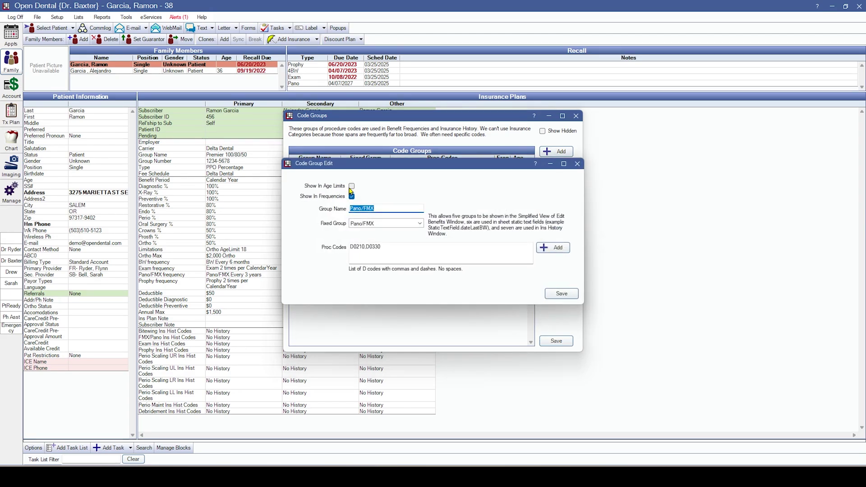
{"action": "left_click", "coordinate": [577, 163]}
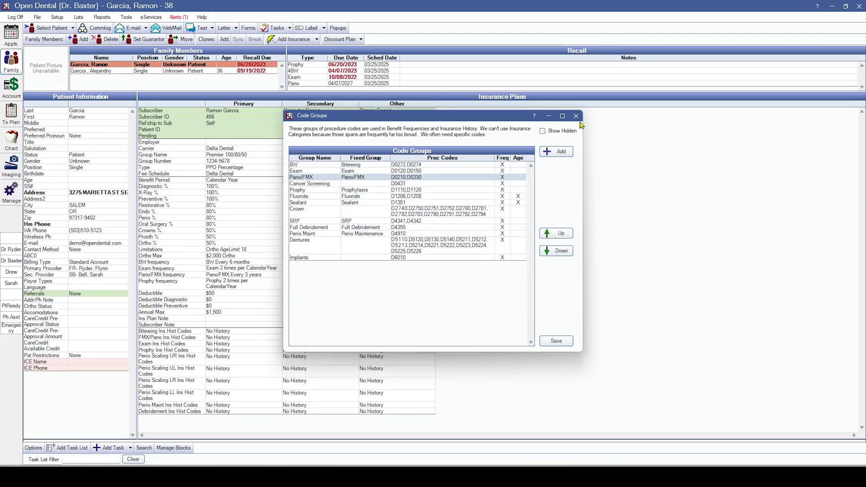
{"action": "left_click", "coordinate": [575, 116]}
{"action": "double_click", "coordinate": [228, 212]}
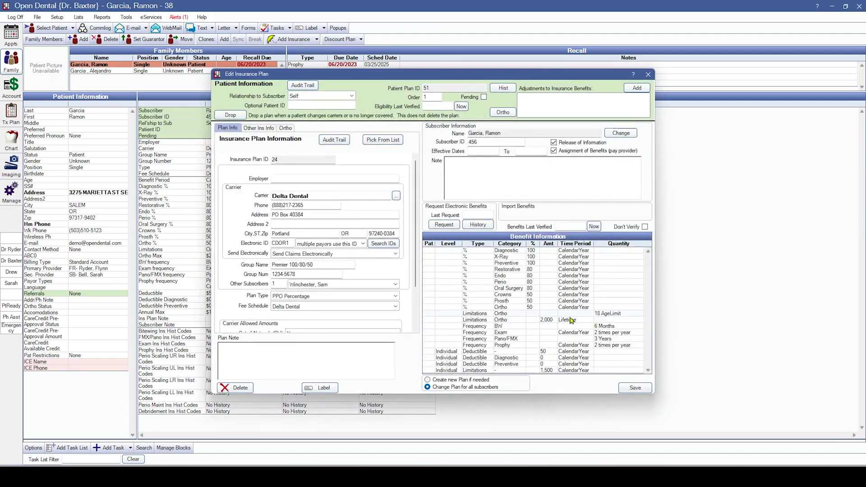
{"action": "double_click", "coordinate": [536, 301]}
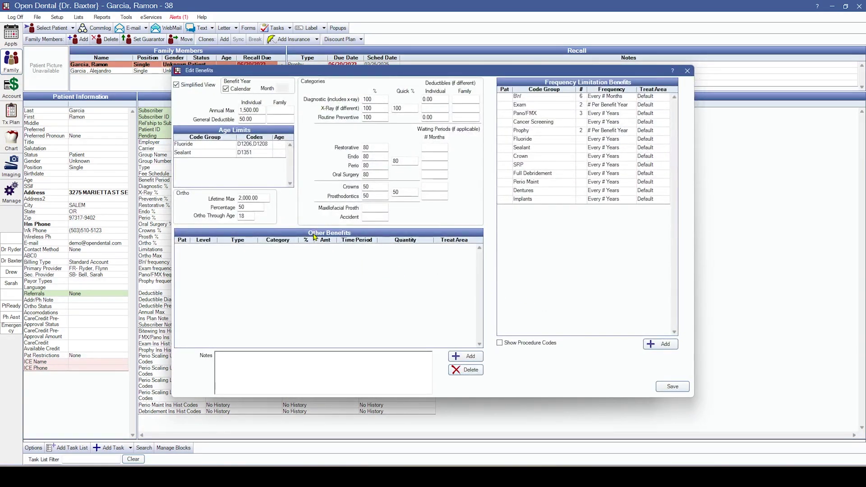
{"action": "left_click", "coordinate": [467, 356]}
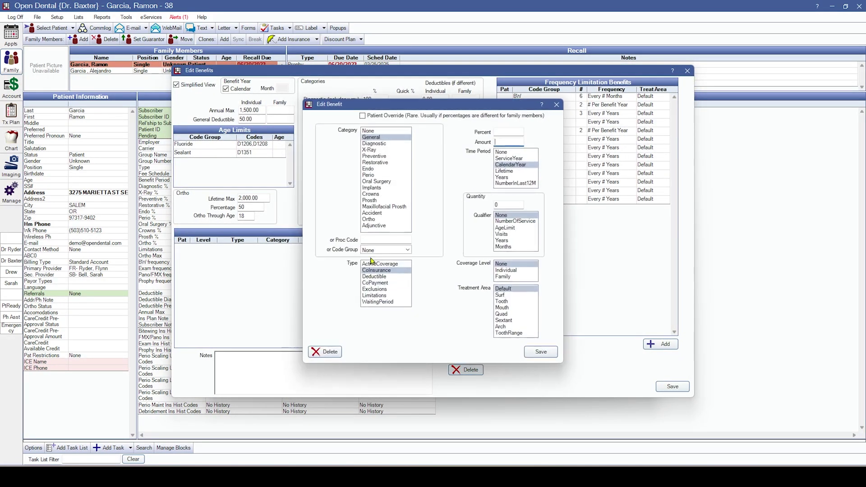
{"action": "left_click", "coordinate": [385, 250]}
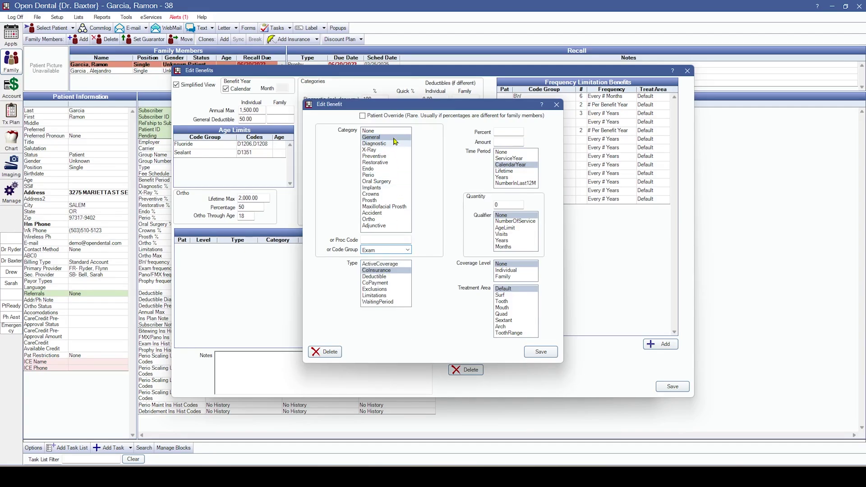
{"action": "left_click", "coordinate": [391, 214]}
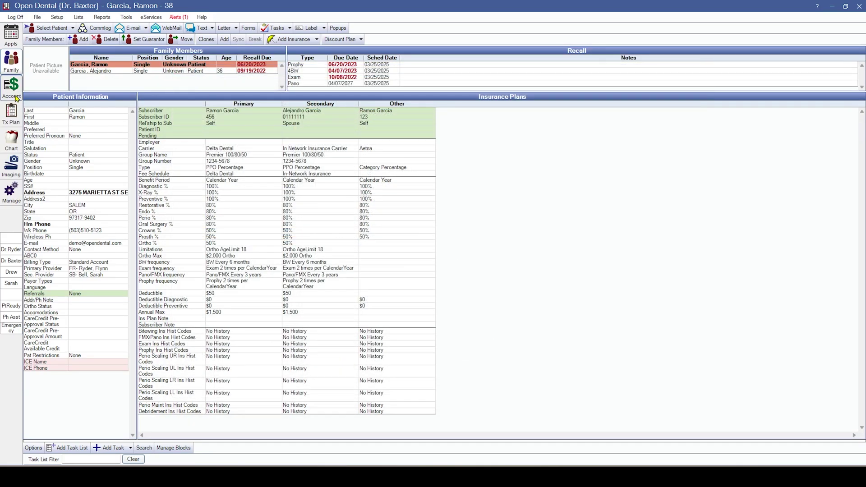
Open the 04/07/2022 Delta Dental claim, review its EDS and DentalXChange attachment options, and save
{"action": "left_click", "coordinate": [12, 86]}
{"action": "double_click", "coordinate": [180, 168]}
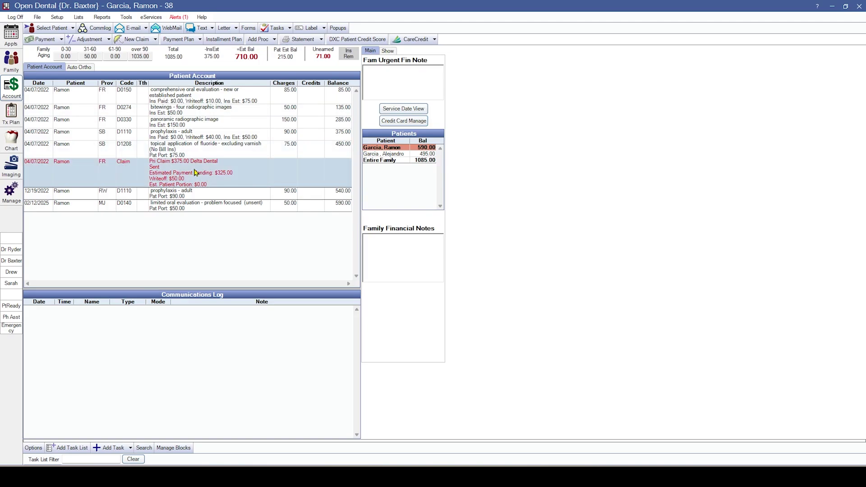
{"action": "left_click", "coordinate": [225, 269]}
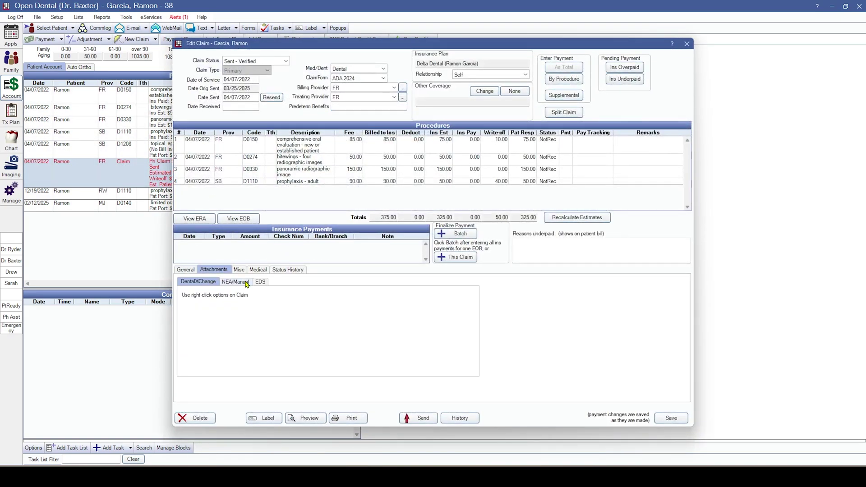
{"action": "left_click", "coordinate": [265, 283]}
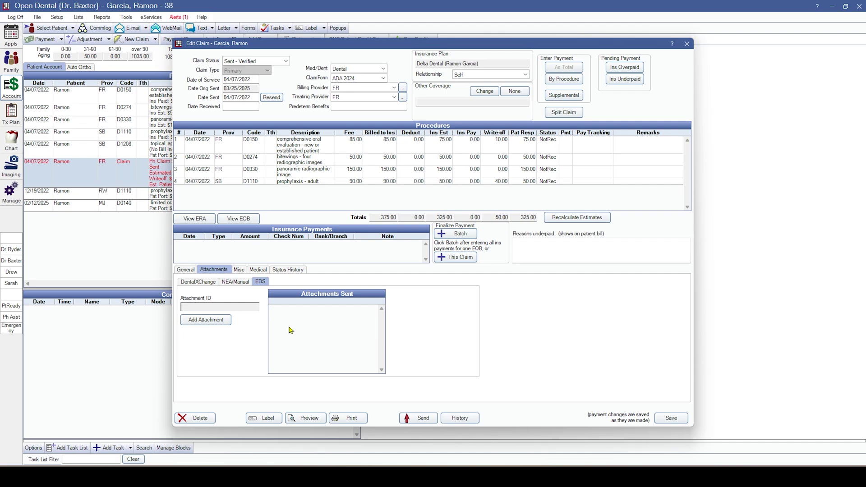
{"action": "left_click", "coordinate": [197, 284]}
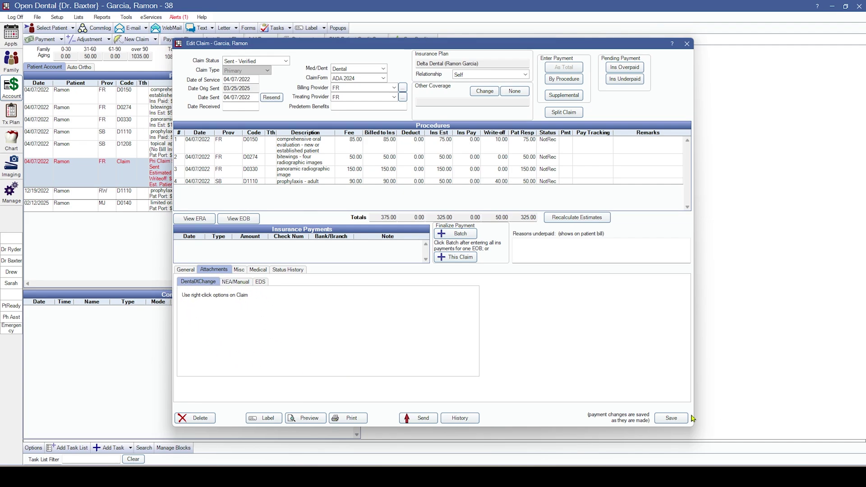
{"action": "left_click", "coordinate": [671, 417]}
Check the right-click actions on the claim row in the ledger, then dismiss them
{"action": "right_click", "coordinate": [179, 181]}
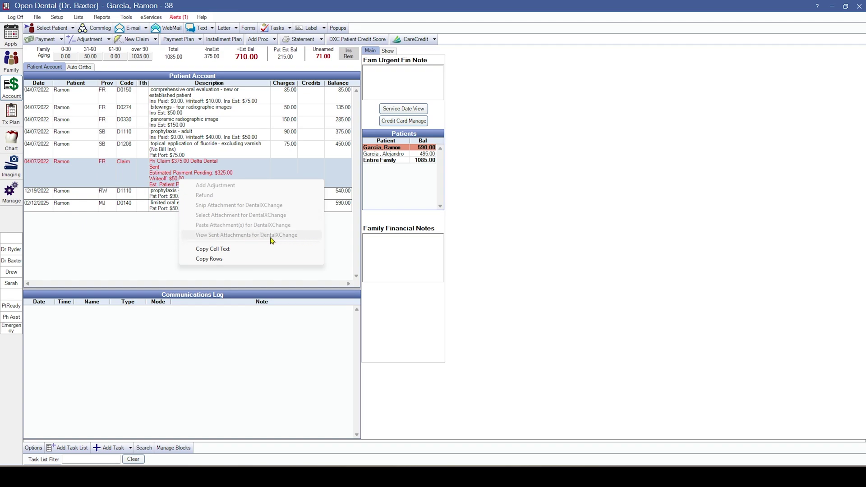
{"action": "left_click", "coordinate": [144, 248]}
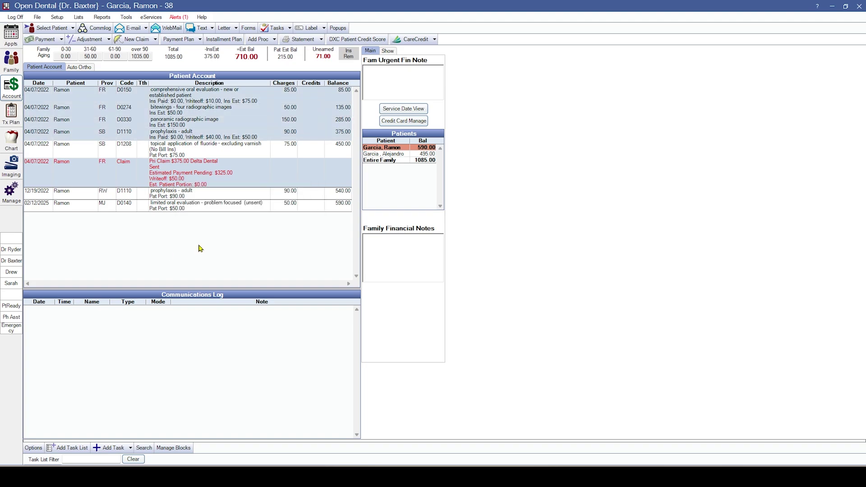
{"action": "mouse_move", "coordinate": [210, 60]}
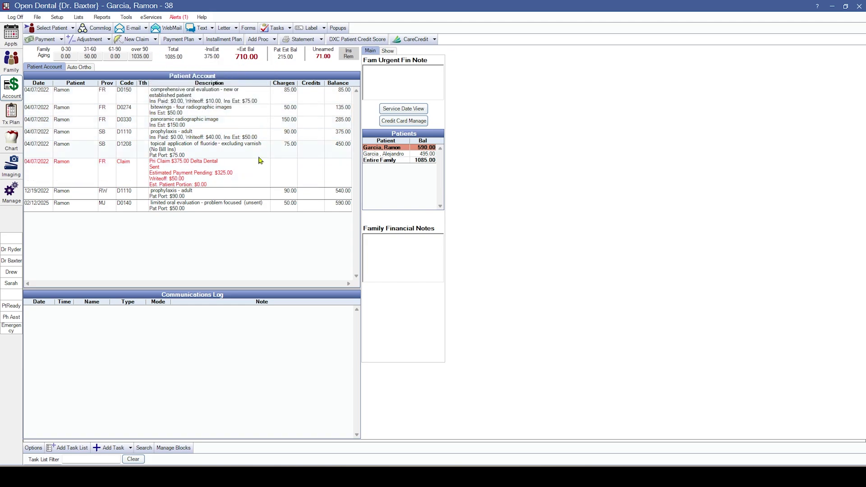
Create and save a new claim for the 02/12/2025 D0140 procedure, accepting the warning
{"action": "double_click", "coordinate": [170, 209]}
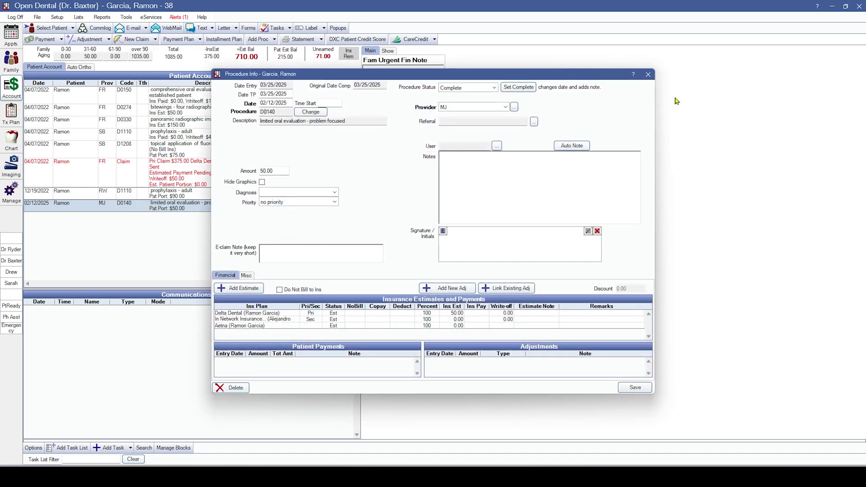
{"action": "left_click", "coordinate": [647, 75]}
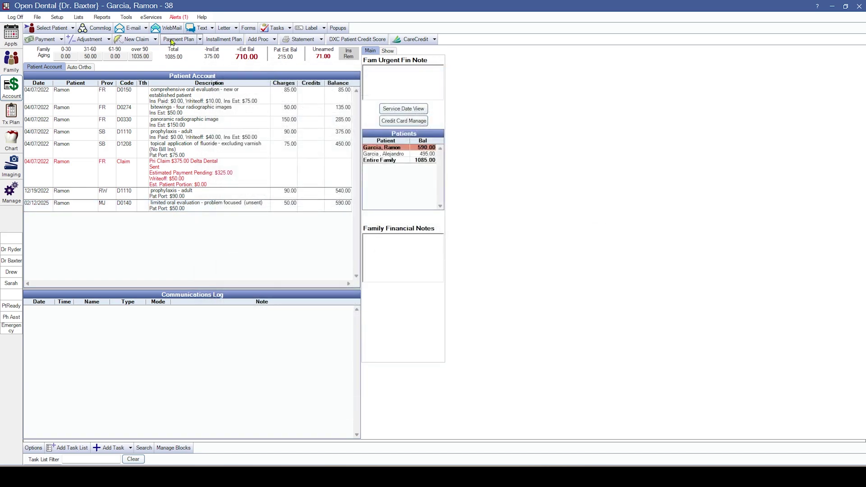
{"action": "left_click", "coordinate": [180, 206]}
{"action": "left_click", "coordinate": [129, 40]}
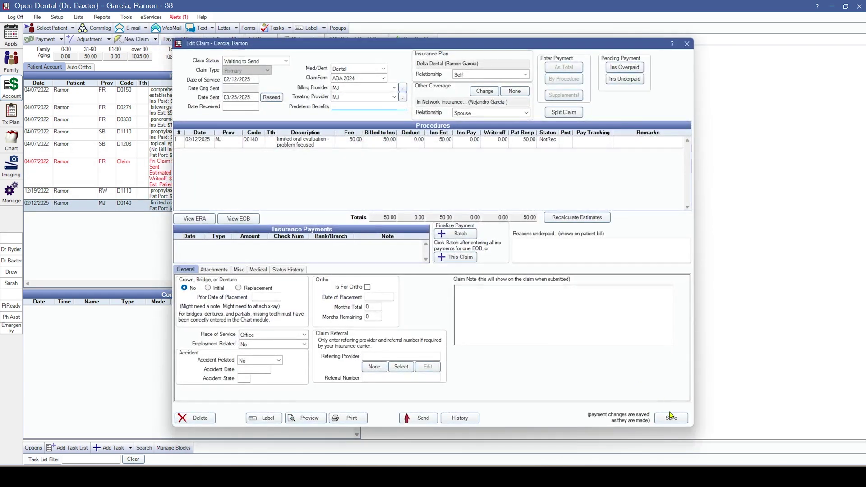
{"action": "left_click", "coordinate": [668, 415]}
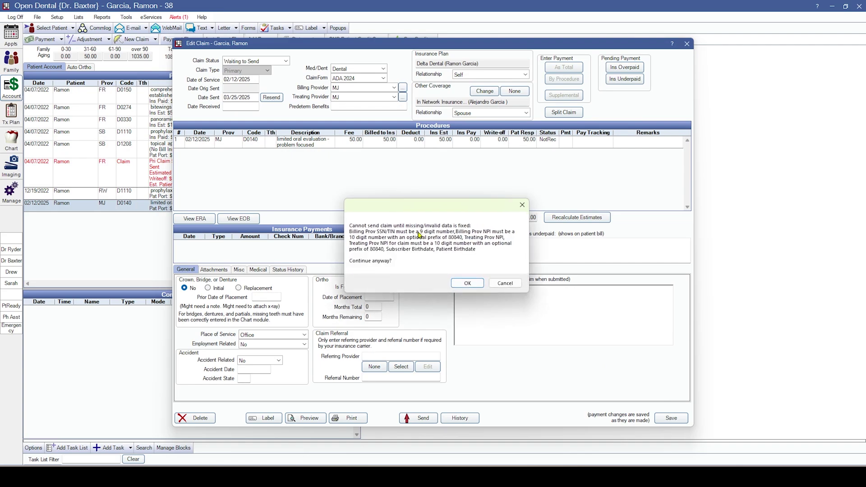
{"action": "left_click", "coordinate": [467, 283]}
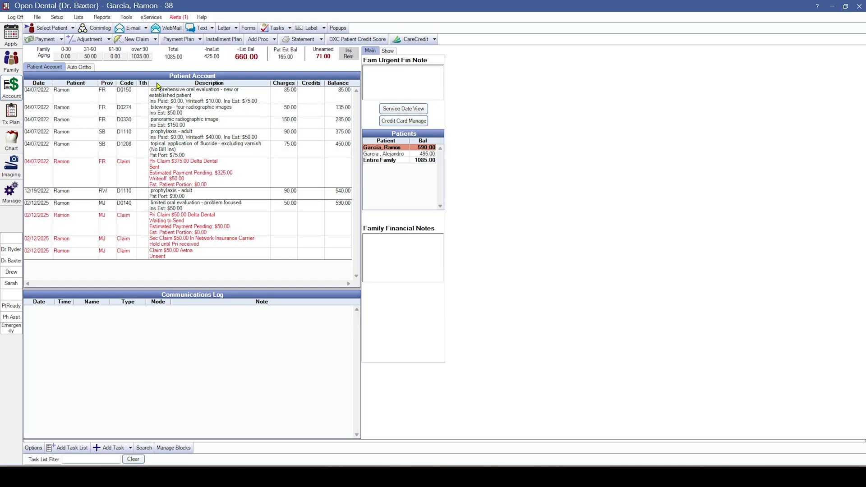
Browse the new claim types without choosing one, then return to the appointment schedule
{"action": "left_click", "coordinate": [155, 39]}
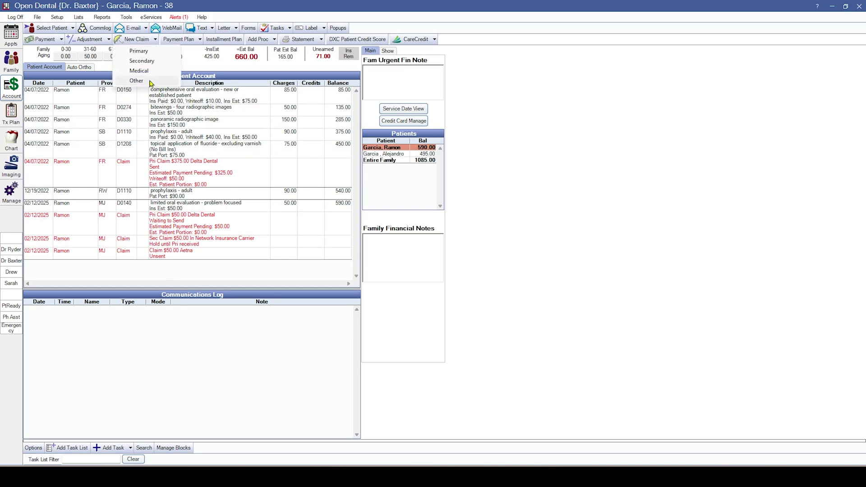
{"action": "left_click", "coordinate": [212, 267]}
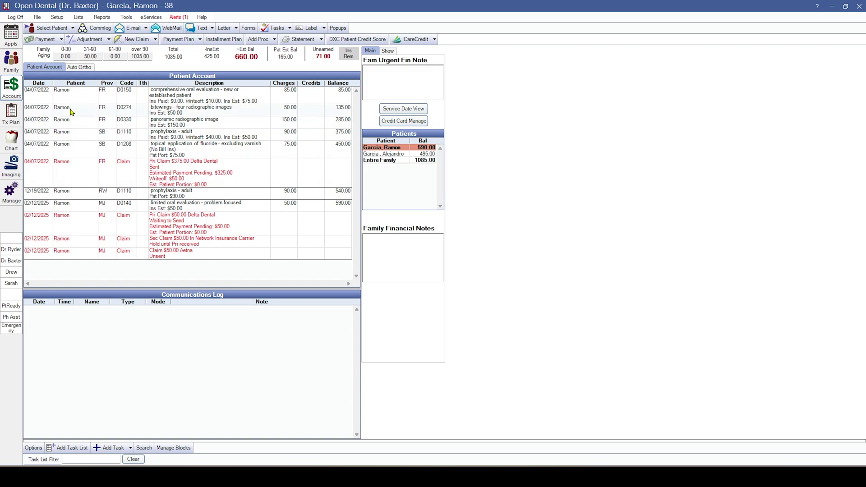
{"action": "left_click", "coordinate": [11, 36]}
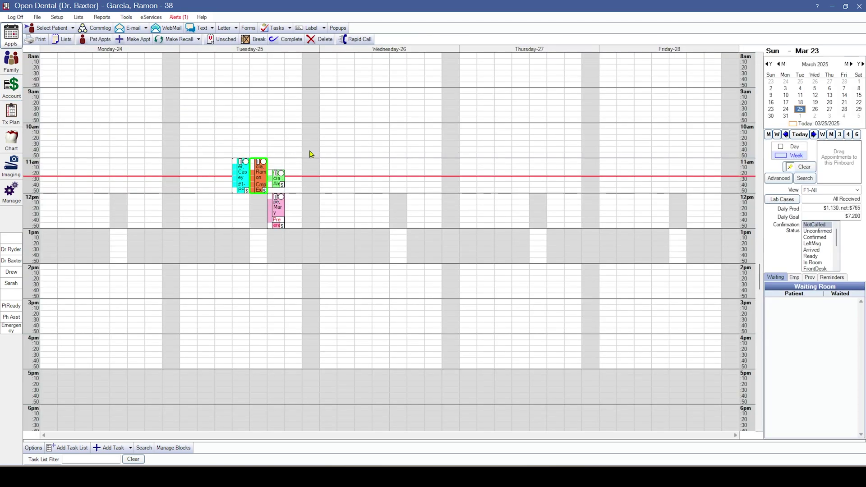
Open the other patient's payment plan and reduce charge #5's principal to 200
{"action": "left_click", "coordinate": [241, 176]}
{"action": "left_click", "coordinate": [17, 91]}
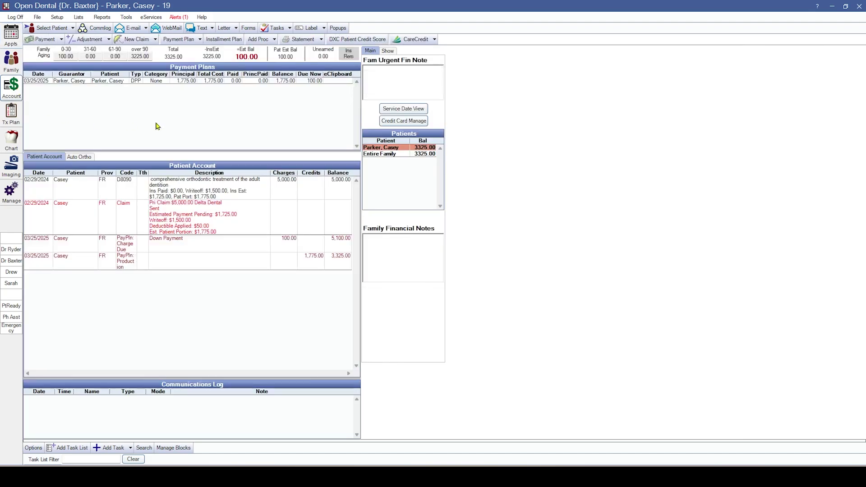
{"action": "double_click", "coordinate": [158, 81]}
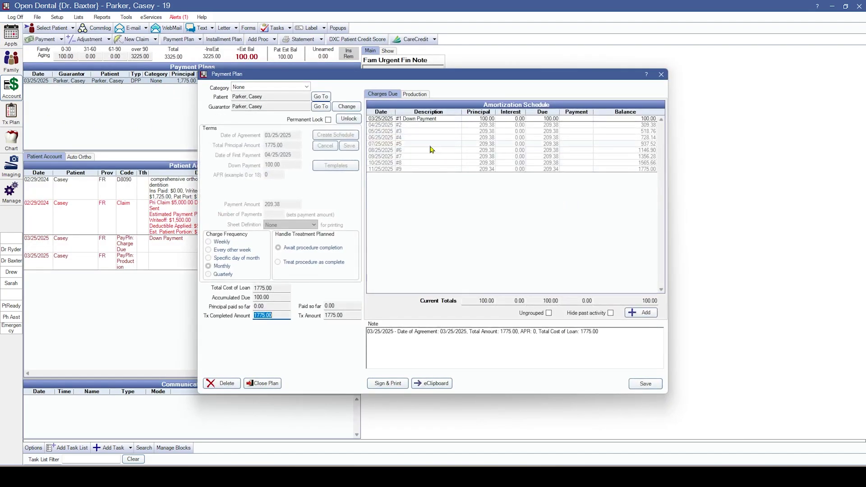
{"action": "double_click", "coordinate": [416, 144]}
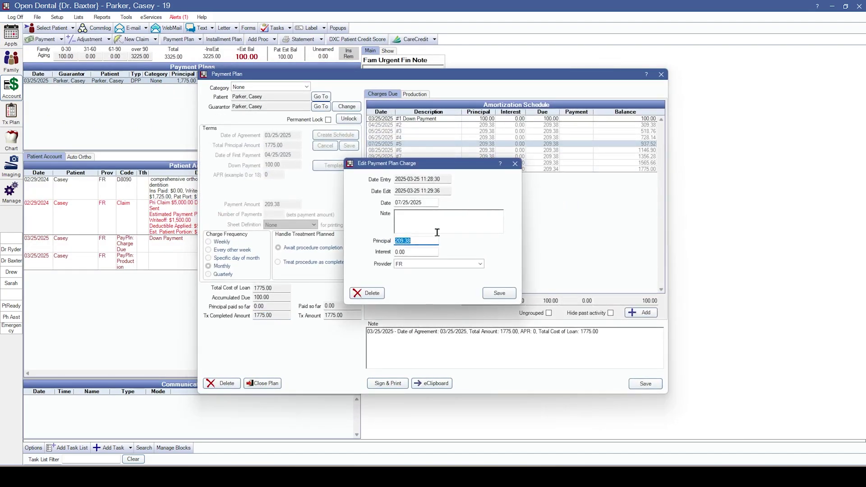
{"action": "type", "text": "200"}
{"action": "left_click", "coordinate": [499, 293]}
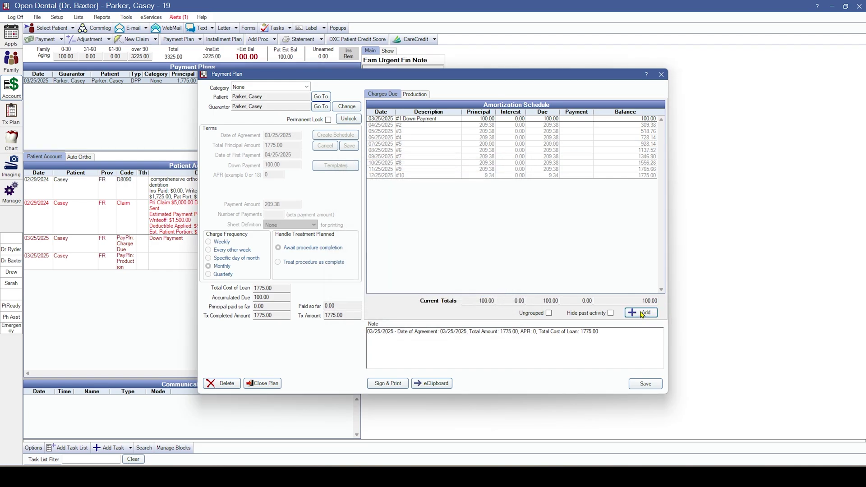
Unlock the plan terms, set the sheet definition to Ortho Payment Plan, and save
{"action": "left_click", "coordinate": [349, 120]}
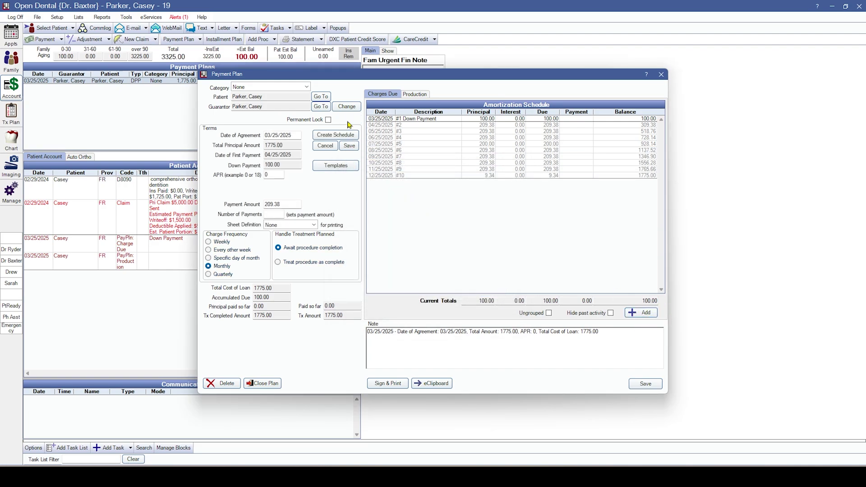
{"action": "left_click", "coordinate": [295, 225]}
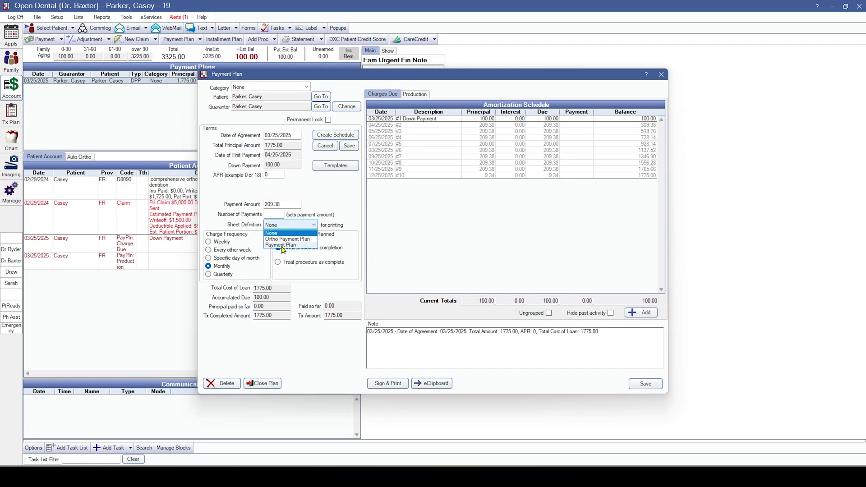
{"action": "left_click", "coordinate": [281, 246]}
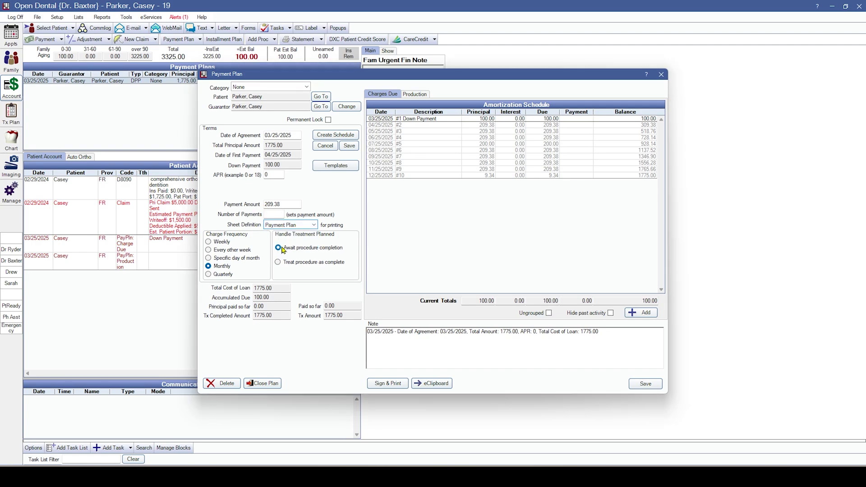
{"action": "left_click", "coordinate": [307, 224]}
{"action": "left_click", "coordinate": [284, 239]}
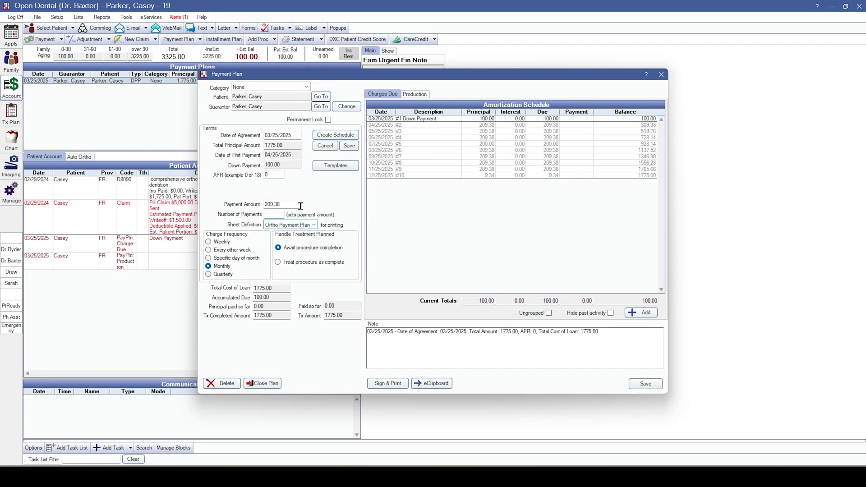
{"action": "left_click", "coordinate": [634, 388]}
Give the Ortho - 18 Months pay plan template the Ortho Payment Plan sheet definition and save it
{"action": "left_click", "coordinate": [57, 17]}
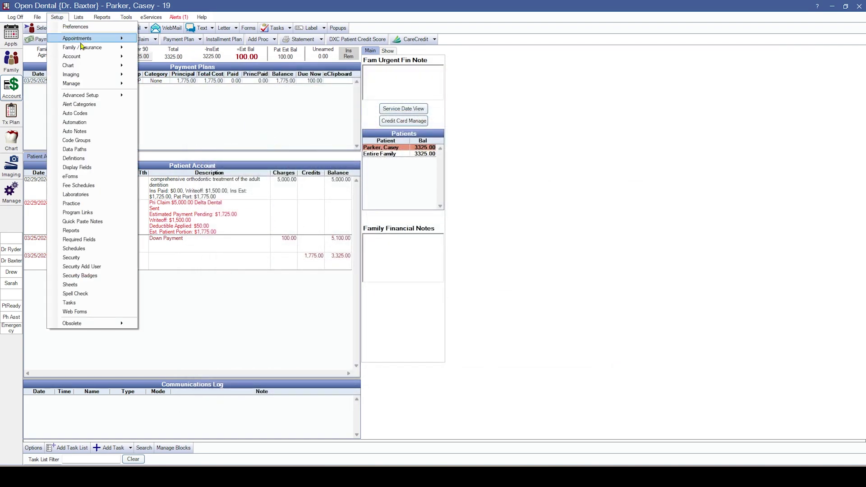
{"action": "mouse_move", "coordinate": [86, 56]}
{"action": "left_click", "coordinate": [180, 66]}
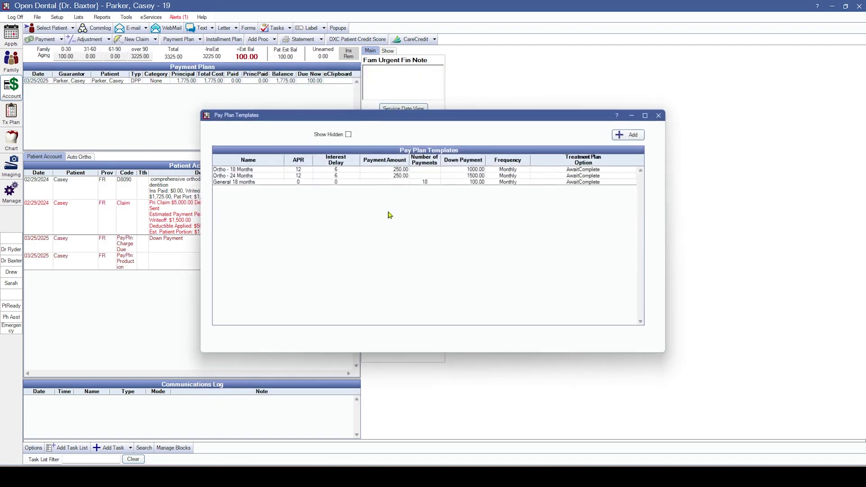
{"action": "double_click", "coordinate": [329, 170]}
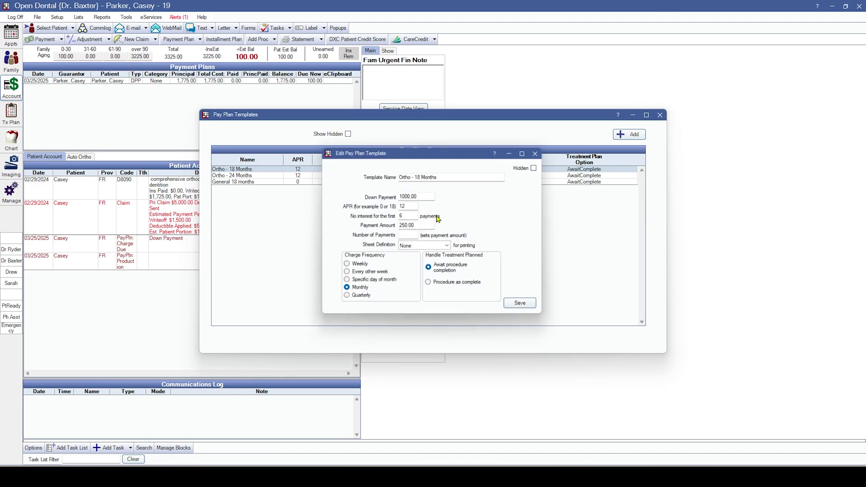
{"action": "left_click", "coordinate": [431, 247]}
{"action": "left_click", "coordinate": [426, 262]}
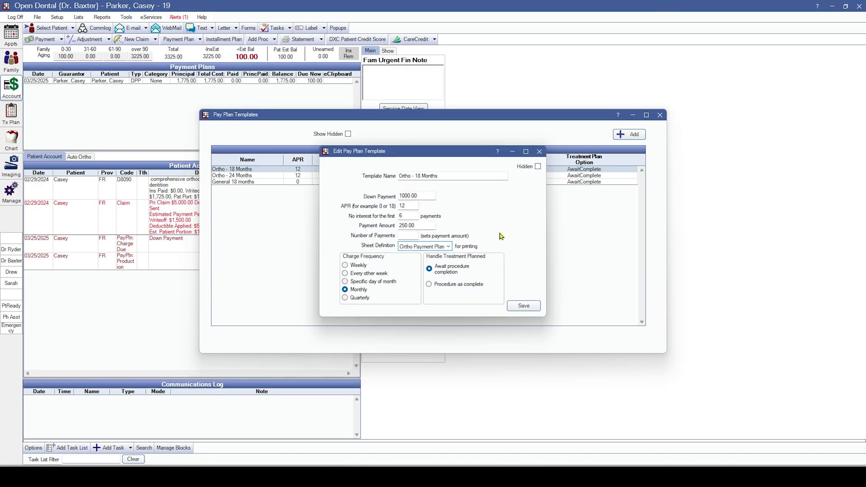
{"action": "left_click", "coordinate": [446, 246]}
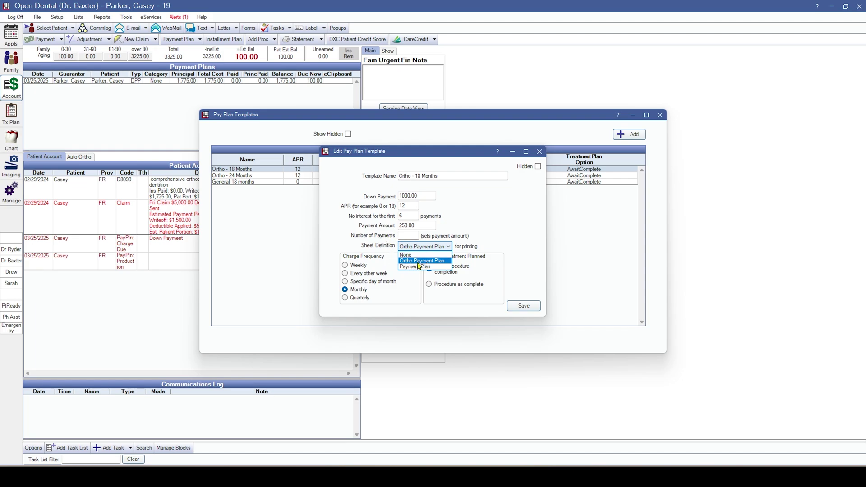
{"action": "left_click", "coordinate": [523, 306]}
{"action": "left_click", "coordinate": [523, 305]}
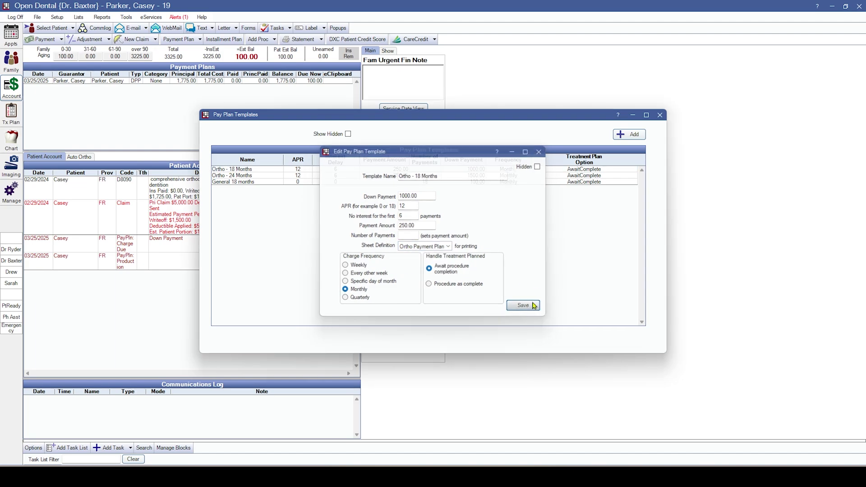
{"action": "left_click", "coordinate": [659, 115]}
Add a D9985 sales tax procedure to the other patient's account ledger
{"action": "left_click", "coordinate": [12, 36]}
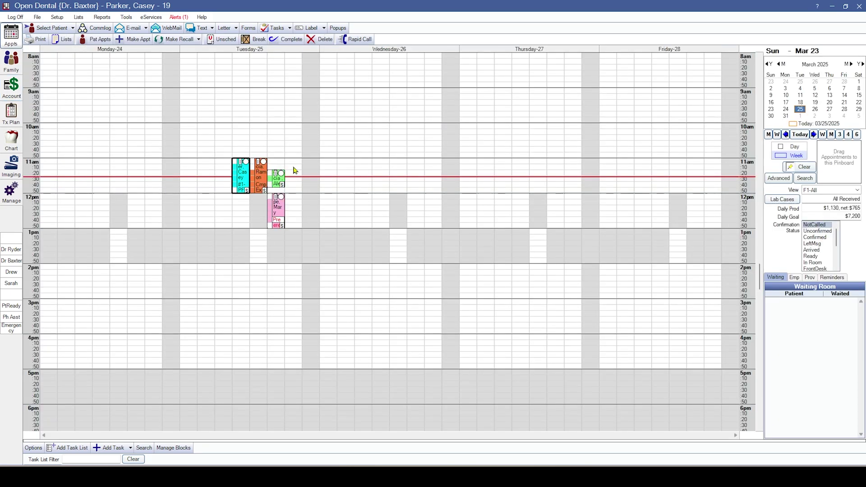
{"action": "left_click", "coordinate": [261, 176]}
{"action": "left_click", "coordinate": [11, 86]}
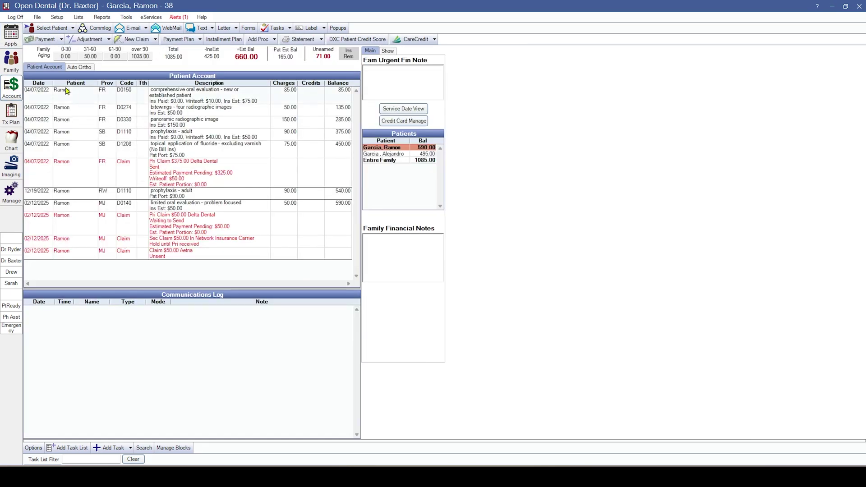
{"action": "left_click", "coordinate": [179, 197]}
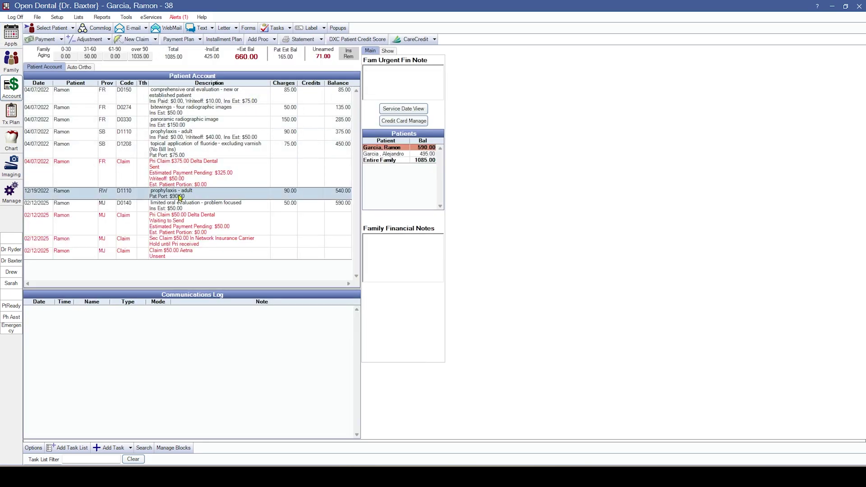
{"action": "left_click", "coordinate": [274, 40]}
{"action": "left_click", "coordinate": [280, 57]}
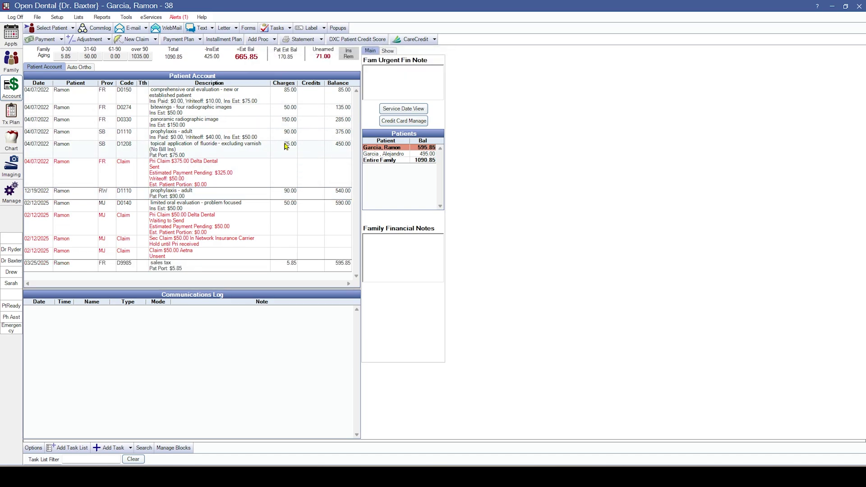
{"action": "left_click", "coordinate": [195, 270]}
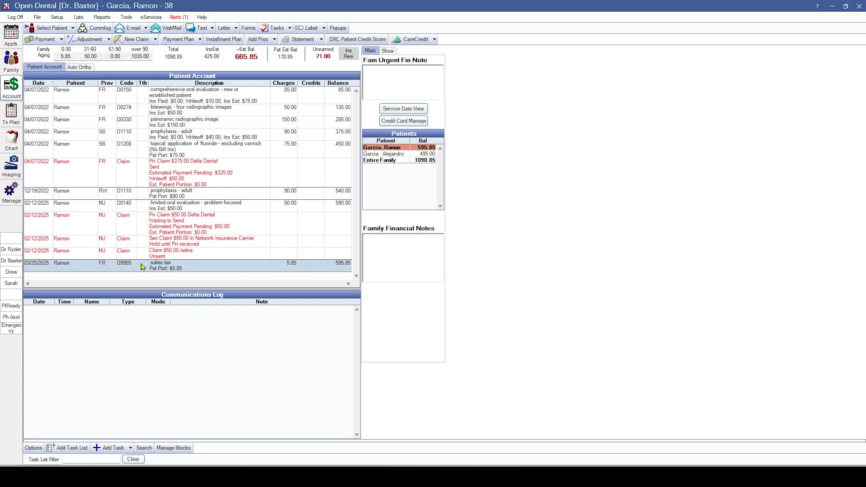
Show the Adjustments page of Preferences with the sales tax settings
{"action": "left_click", "coordinate": [57, 18]}
{"action": "left_click", "coordinate": [64, 27]}
{"action": "left_click", "coordinate": [212, 158]}
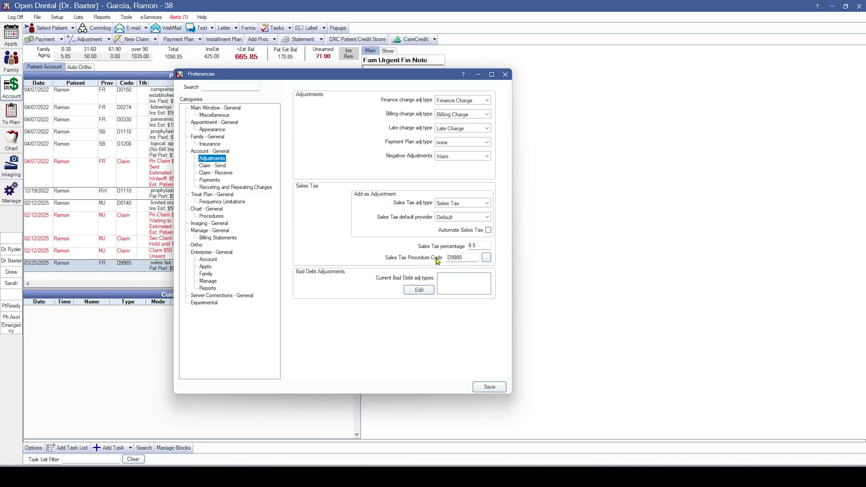
Inspect the D9985 sales tax procedure code, then close Preferences without saving
{"action": "left_click_drag", "start_coordinate": [464, 257], "coordinate": [427, 257]}
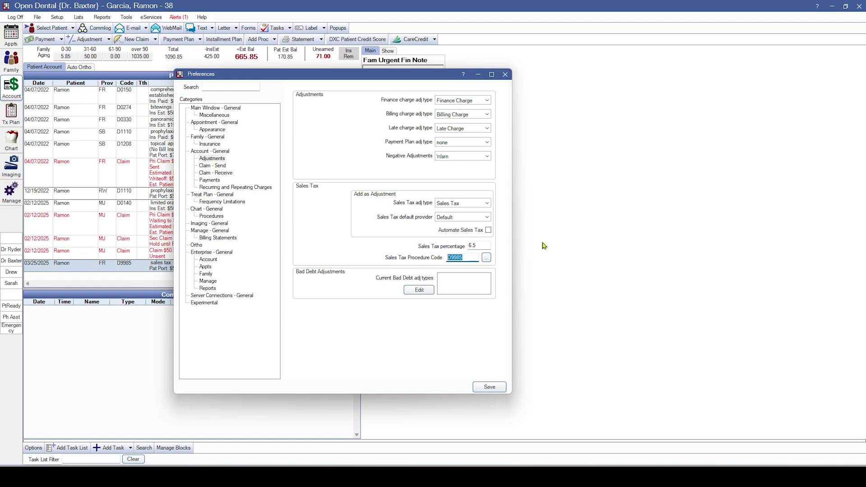
{"action": "left_click", "coordinate": [466, 258]}
{"action": "left_click", "coordinate": [505, 75]}
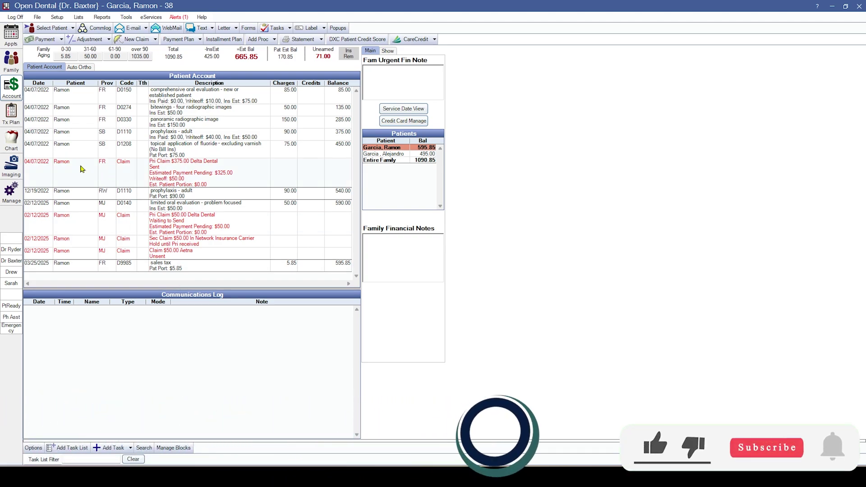
Open the other scheduled patient's Perio Chart and start entry at tooth 1's MGJ cell
{"action": "left_click", "coordinate": [11, 35]}
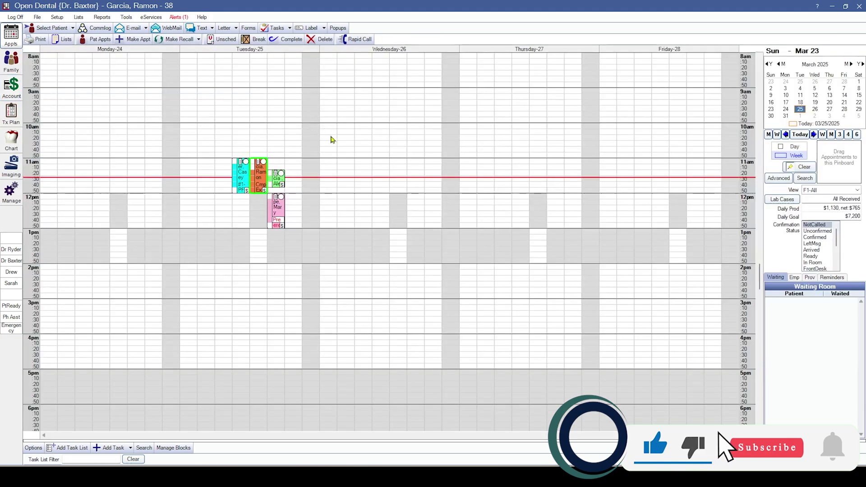
{"action": "left_click", "coordinate": [240, 177]}
{"action": "left_click", "coordinate": [11, 137]}
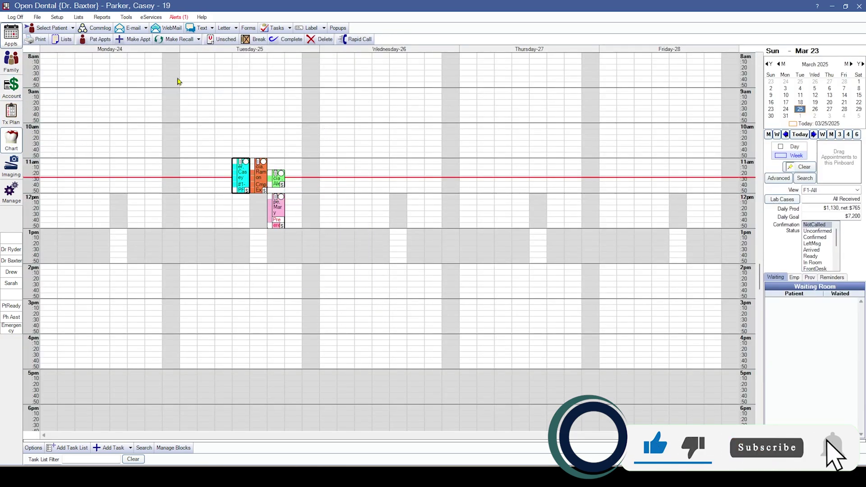
{"action": "left_click", "coordinate": [163, 39]}
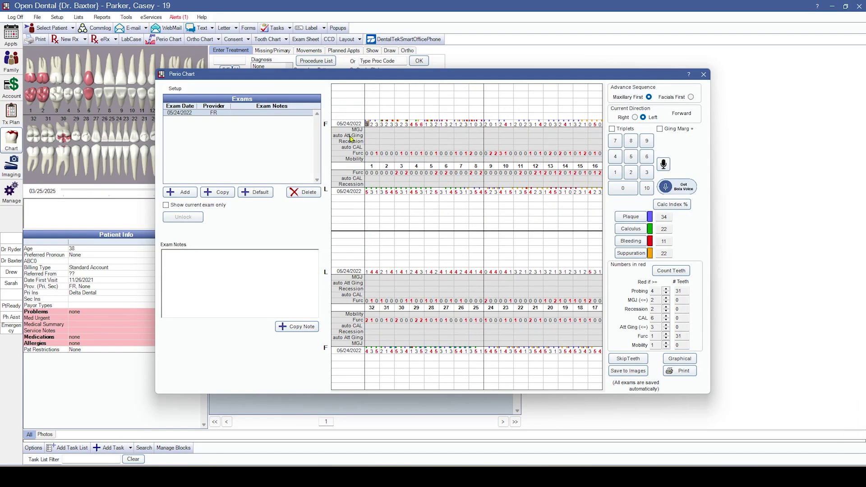
{"action": "left_click", "coordinate": [372, 131]}
Enter MGJ readings 21 for tooth 1 and set Perio Setup to always use Gingival Margin
{"action": "type", "text": "21"}
{"action": "left_click", "coordinate": [176, 88]}
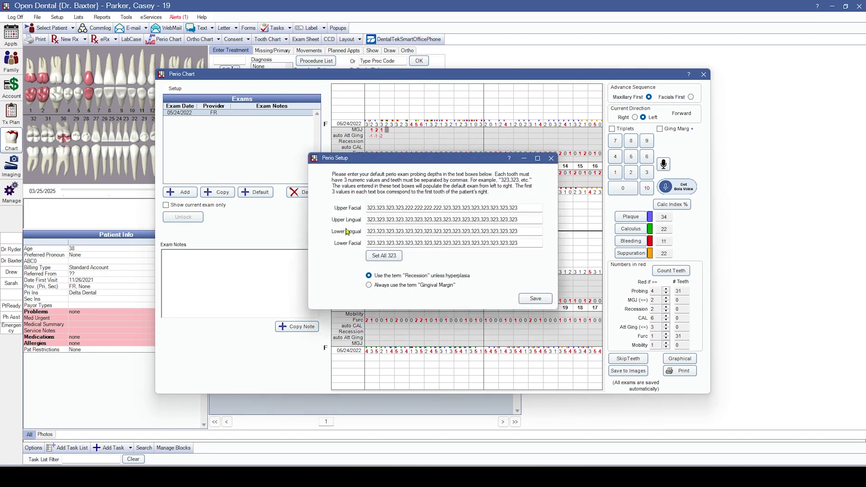
{"action": "left_click", "coordinate": [411, 286]}
{"action": "left_click", "coordinate": [551, 158]}
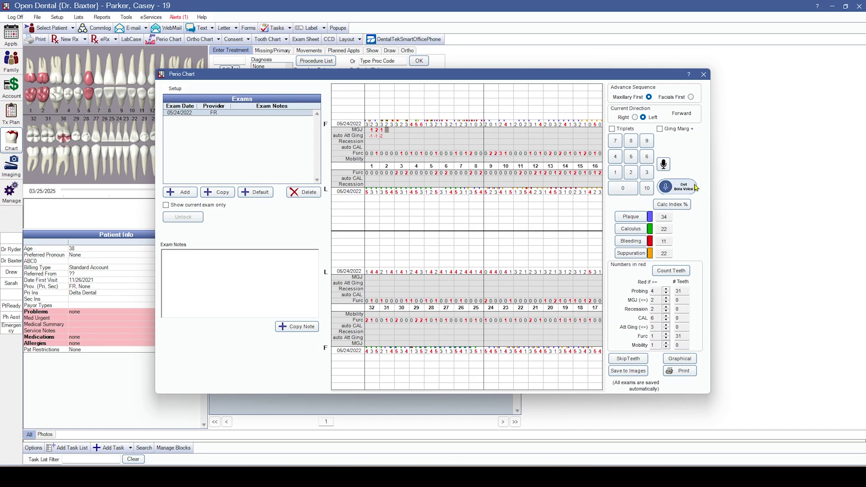
Close the Perio Chart and make the schedule's 11 AM appointment patient current
{"action": "left_click", "coordinate": [702, 74]}
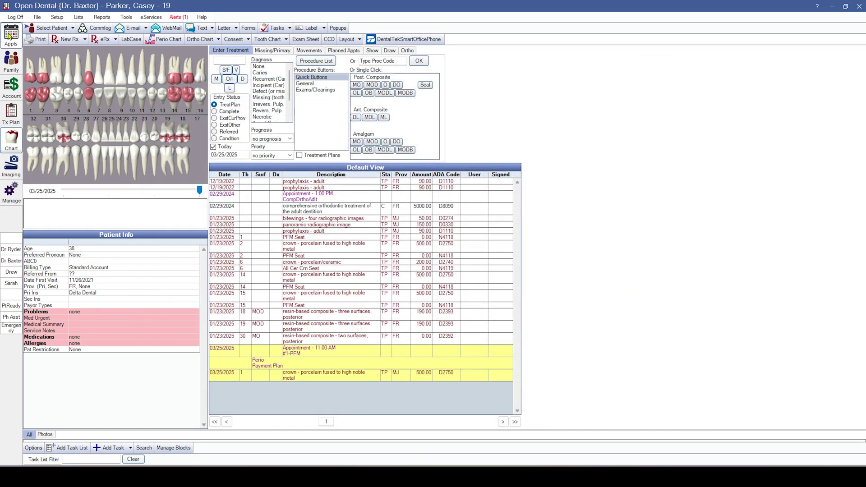
{"action": "left_click", "coordinate": [11, 35]}
{"action": "left_click", "coordinate": [284, 186]}
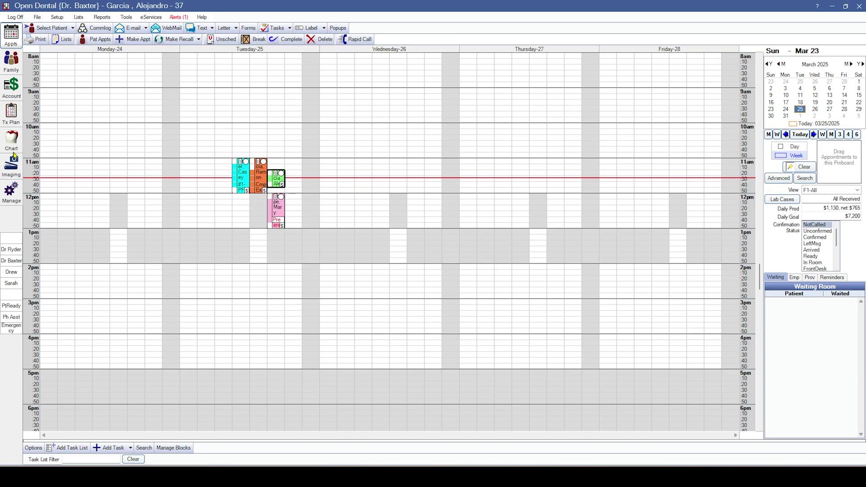
{"action": "left_click", "coordinate": [11, 137]}
{"action": "left_click", "coordinate": [11, 167]}
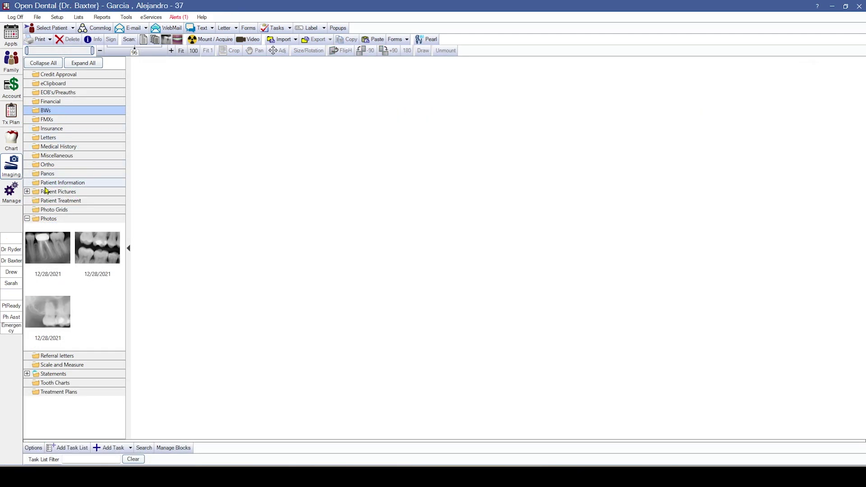
{"action": "left_click", "coordinate": [51, 192]}
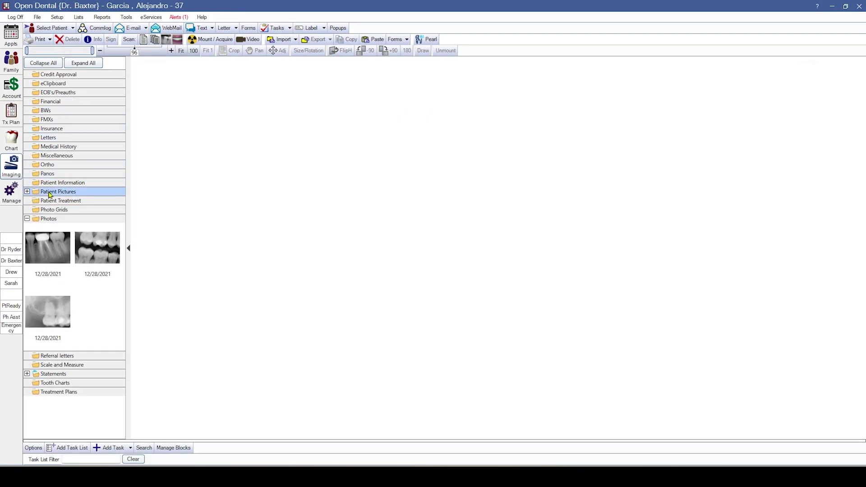
{"action": "left_click", "coordinate": [49, 39]}
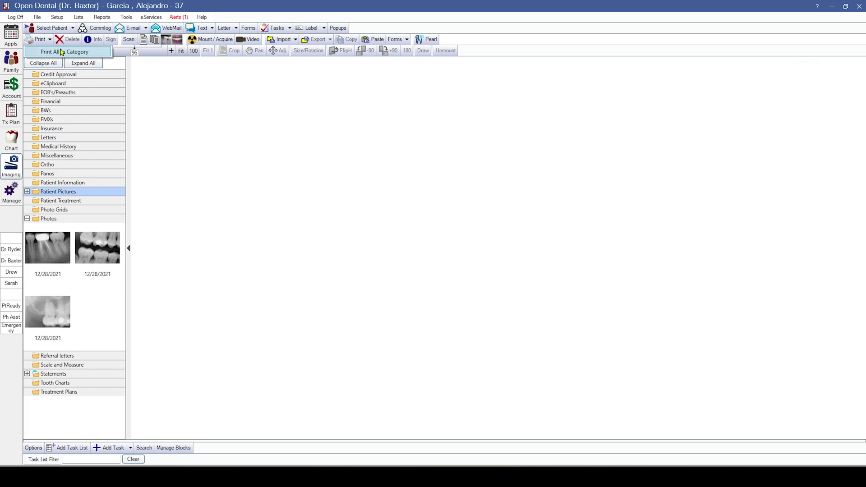
{"action": "left_click", "coordinate": [10, 34]}
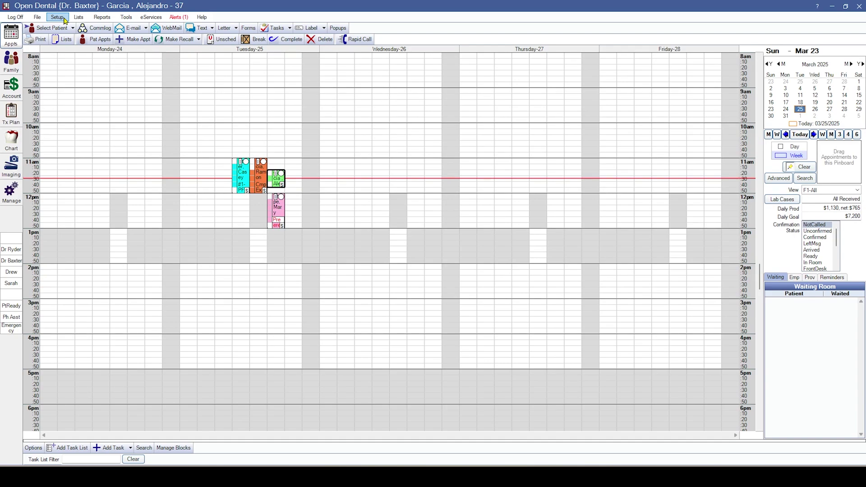
{"action": "left_click", "coordinate": [64, 20]}
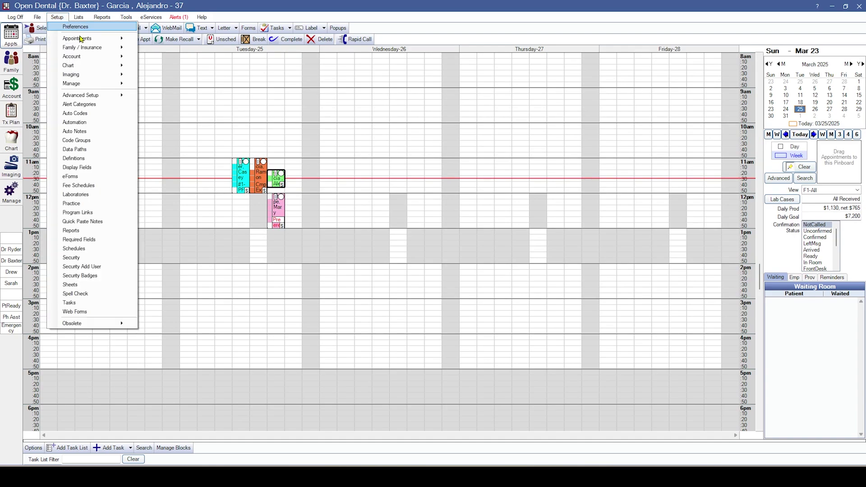
{"action": "mouse_move", "coordinate": [113, 40]}
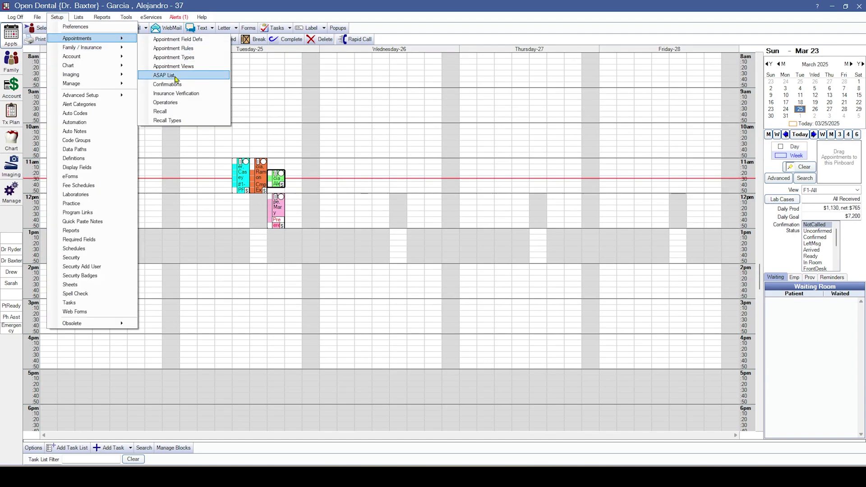
{"action": "left_click", "coordinate": [177, 117]}
{"action": "left_click", "coordinate": [296, 88]}
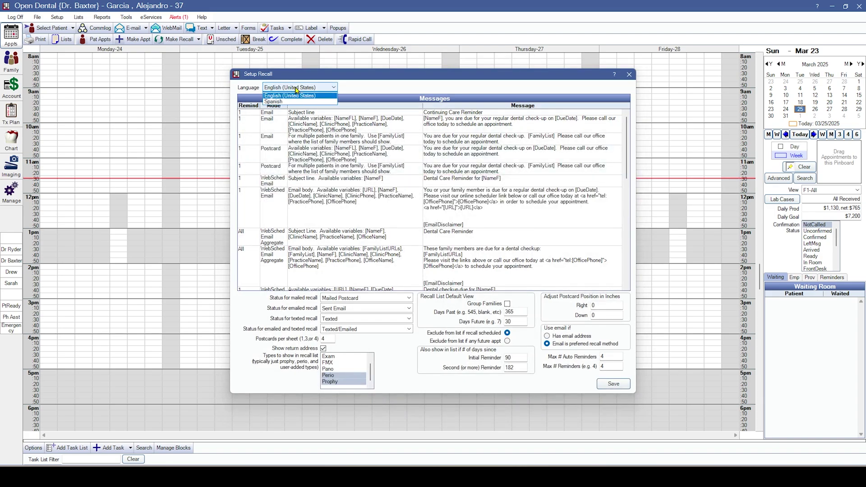
{"action": "left_click", "coordinate": [273, 102]}
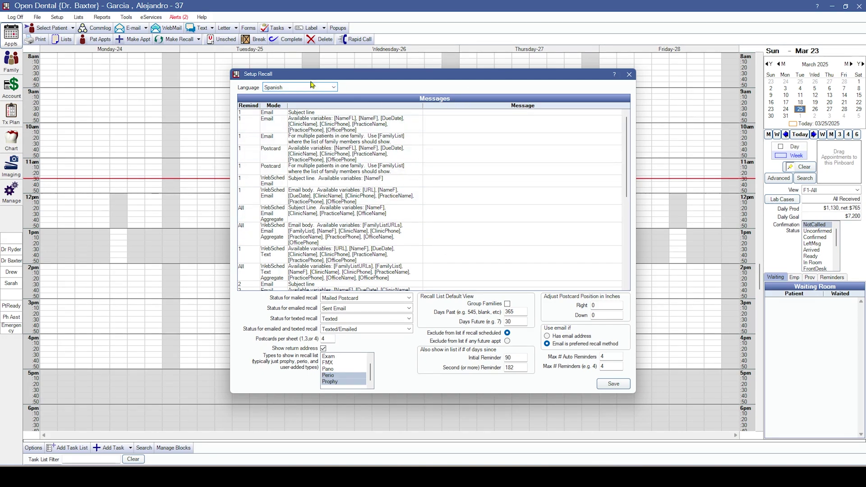
{"action": "left_click", "coordinate": [276, 87]}
{"action": "left_click", "coordinate": [277, 95]}
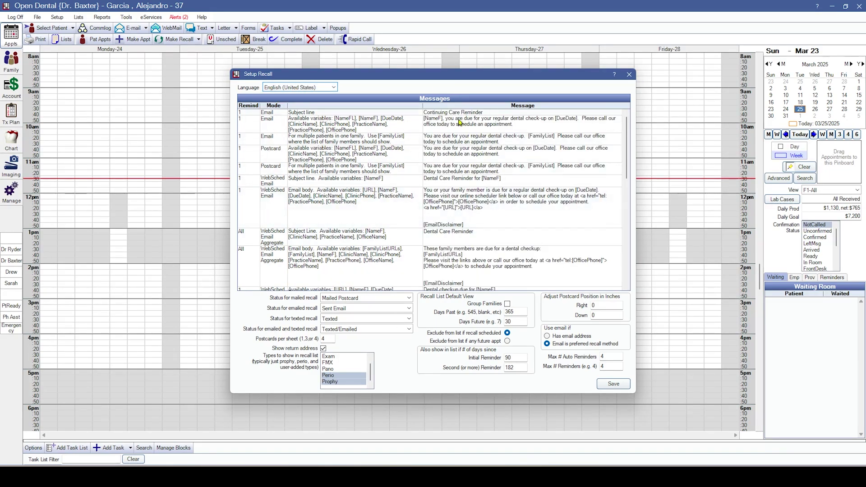
{"action": "left_click", "coordinate": [612, 384]}
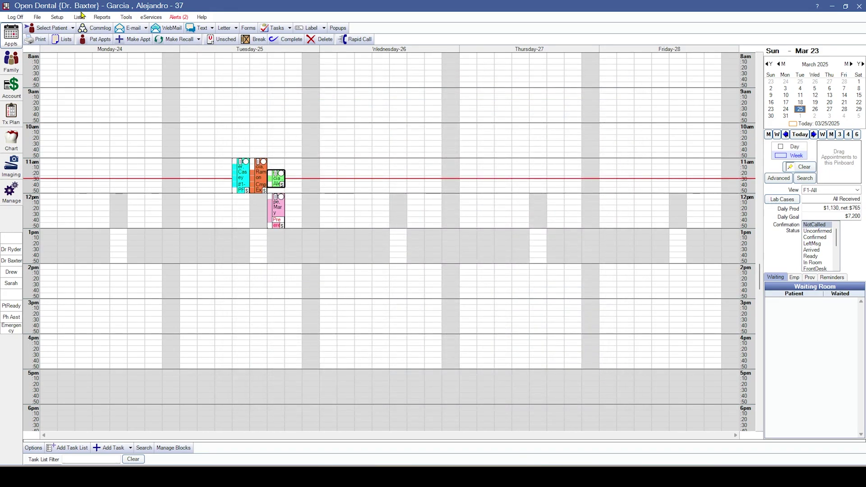
Open Procedure Codes and review the Office Fees schedule and its notes without changes
{"action": "left_click", "coordinate": [79, 17]}
{"action": "left_click", "coordinate": [103, 27]}
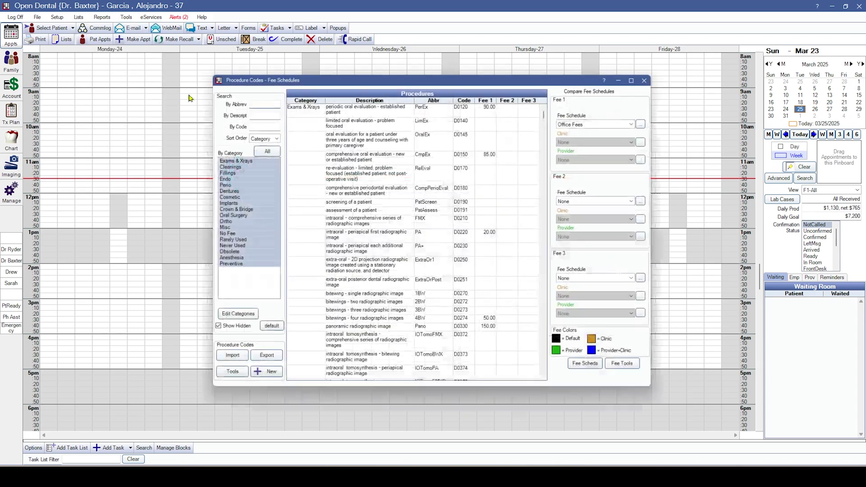
{"action": "left_click", "coordinate": [588, 374]}
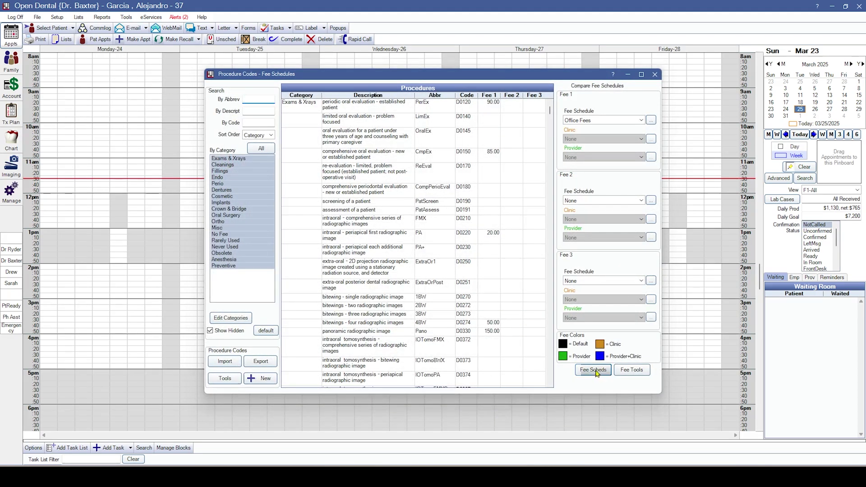
{"action": "double_click", "coordinate": [330, 118]}
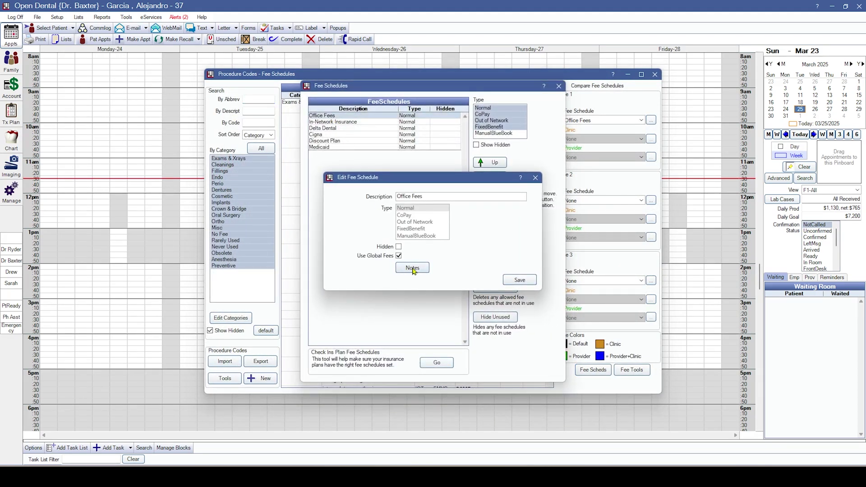
{"action": "left_click", "coordinate": [411, 268]}
{"action": "left_click", "coordinate": [290, 113]}
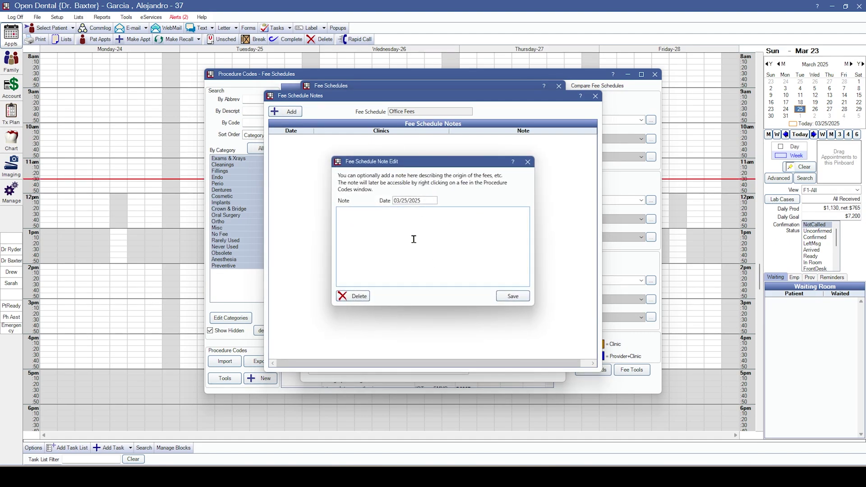
{"action": "left_click", "coordinate": [527, 162]}
{"action": "left_click", "coordinate": [595, 95]}
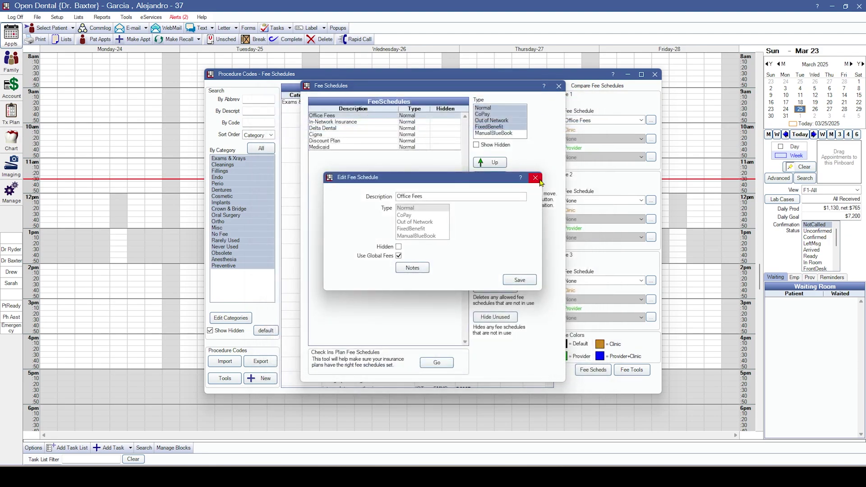
{"action": "left_click", "coordinate": [535, 177]}
{"action": "left_click", "coordinate": [558, 85]}
Set an effective date in Fee Tools for the selected fees, then close it
{"action": "left_click", "coordinate": [631, 370]}
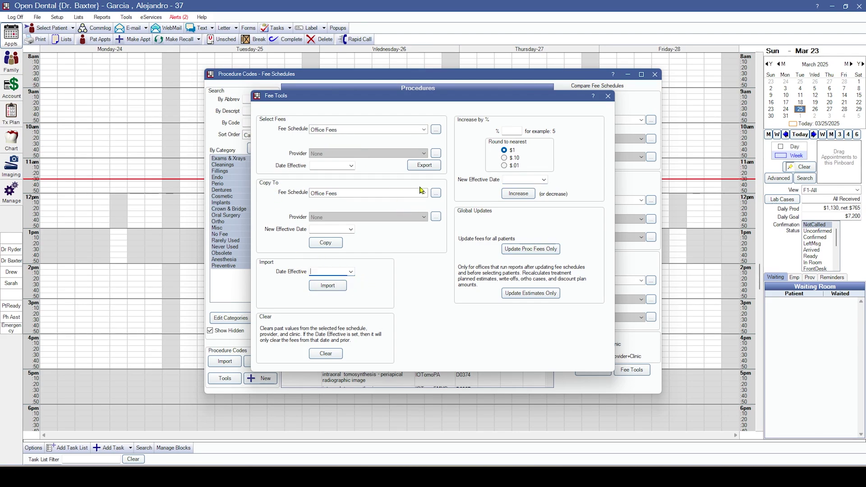
{"action": "left_click", "coordinate": [326, 165]}
{"action": "left_click", "coordinate": [607, 98]}
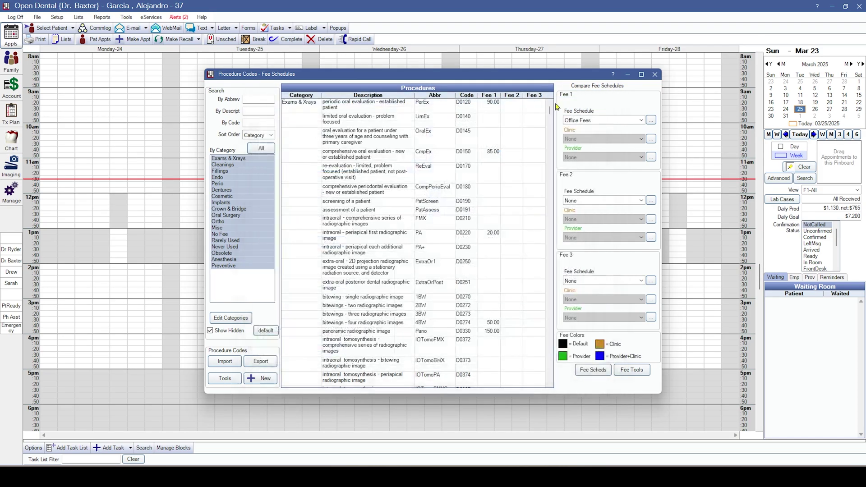
Review all fees for D0120, including the 90.00 Office Fees amount and its effective date
{"action": "double_click", "coordinate": [355, 108]}
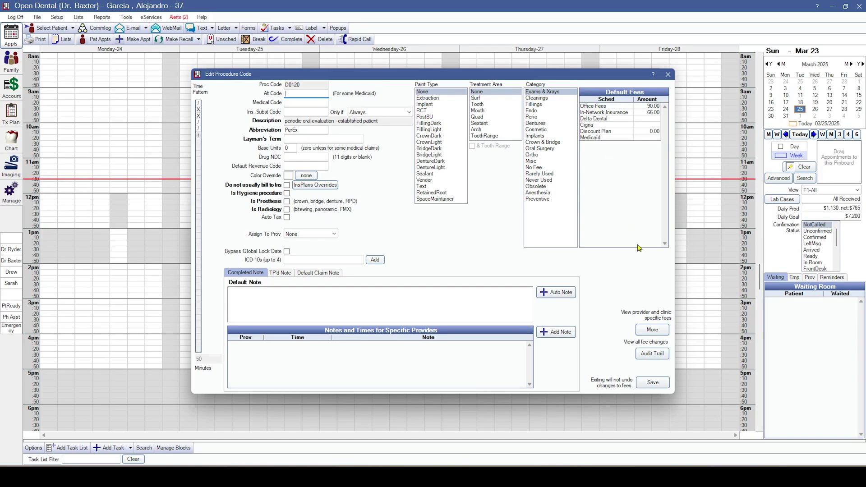
{"action": "left_click", "coordinate": [652, 330]}
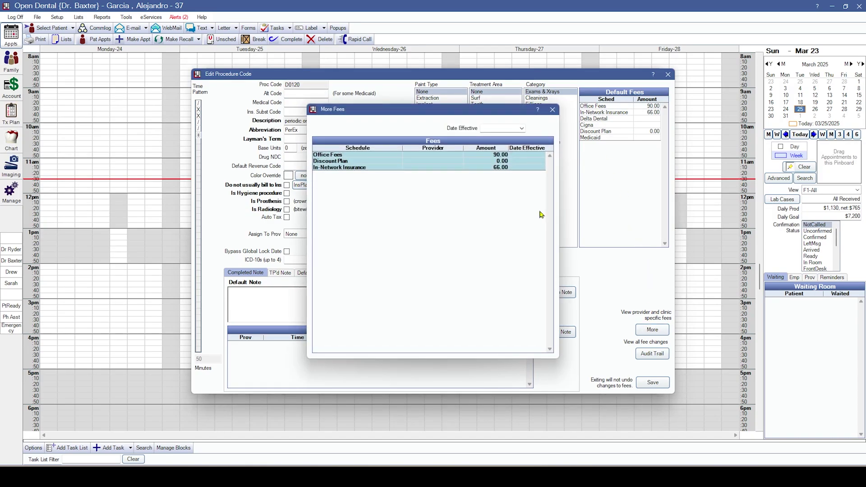
{"action": "left_click", "coordinate": [492, 128]}
{"action": "left_click", "coordinate": [551, 111]}
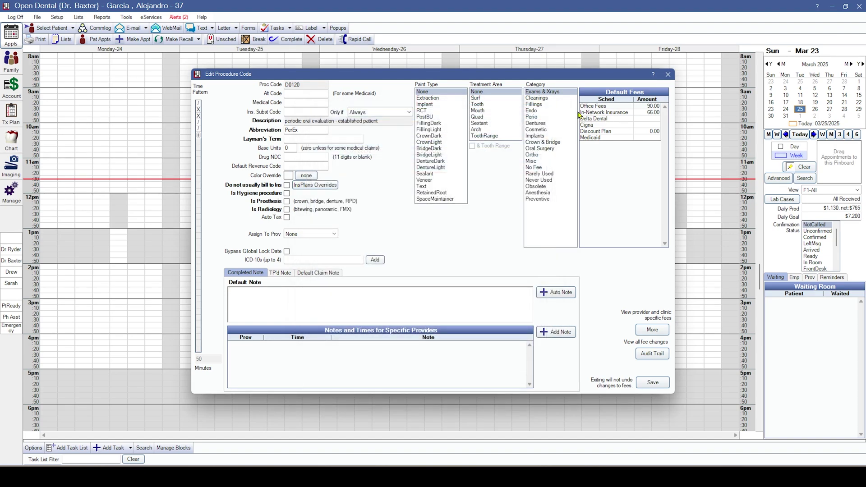
{"action": "double_click", "coordinate": [605, 110]}
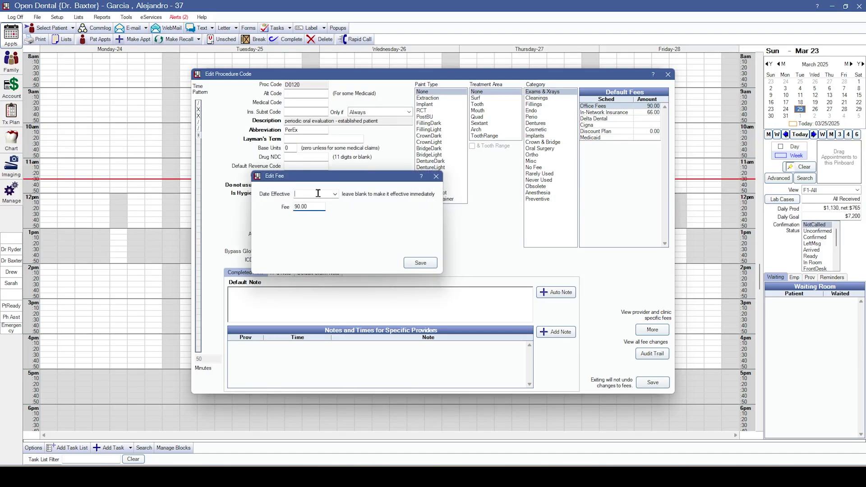
{"action": "left_click", "coordinate": [318, 193]}
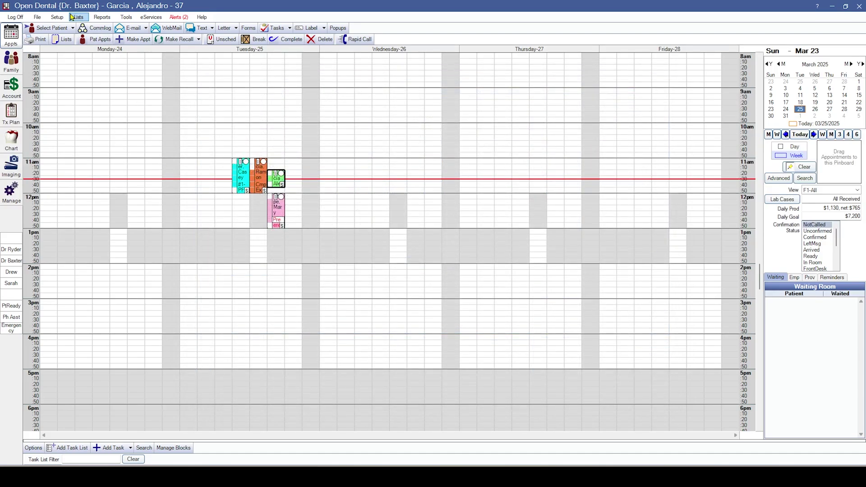
{"action": "left_click", "coordinate": [102, 17]}
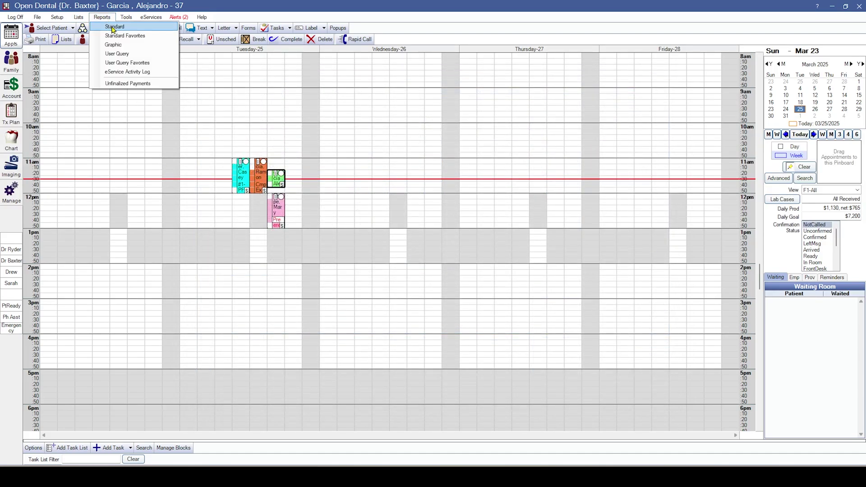
{"action": "left_click", "coordinate": [113, 26]}
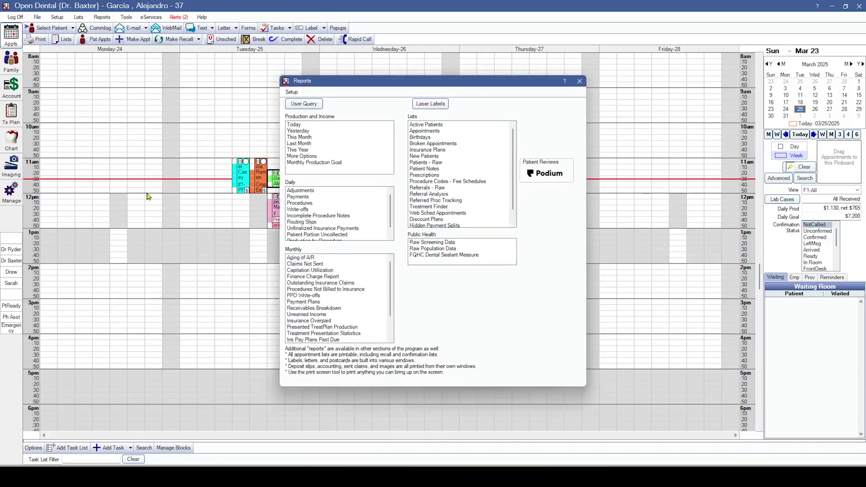
{"action": "left_click", "coordinate": [311, 216]}
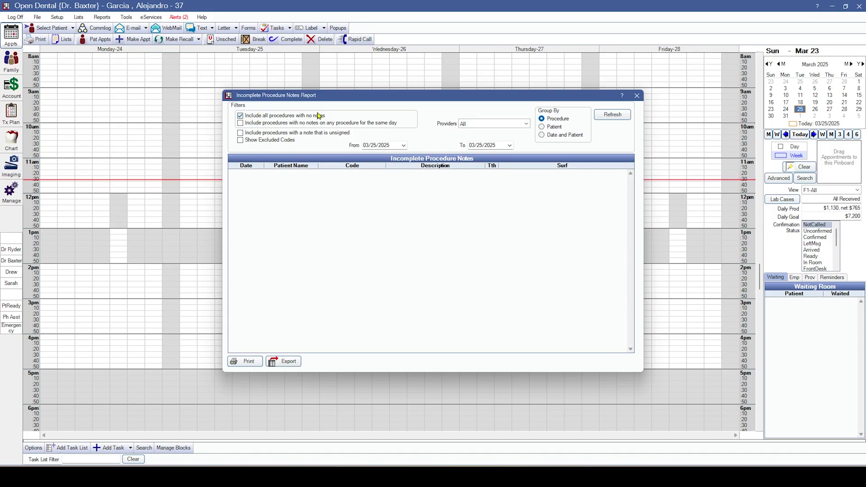
{"action": "left_click", "coordinate": [266, 123]}
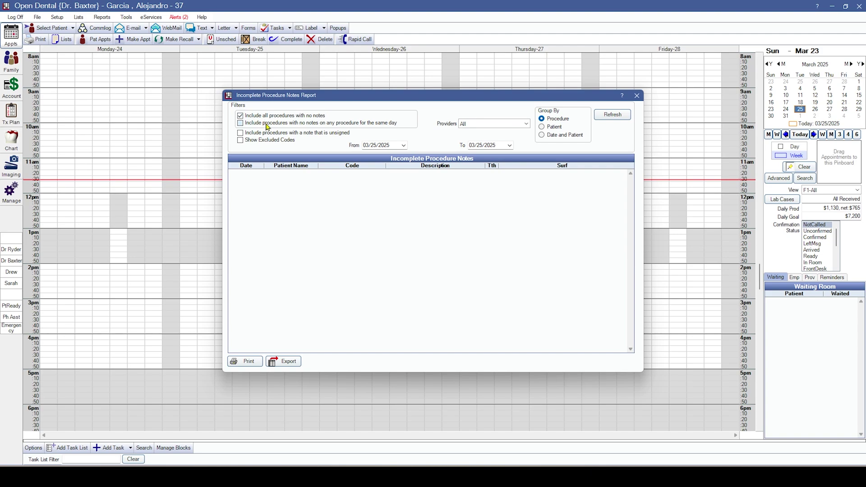
{"action": "left_click", "coordinate": [606, 120]}
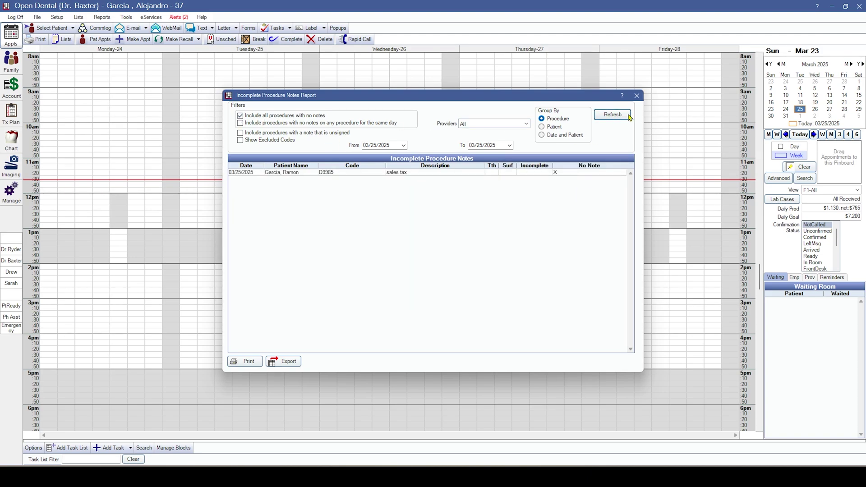
{"action": "left_click", "coordinate": [636, 96]}
Run the Production by Procedure report for all providers from 01/25/2023 to 03/25/2025
{"action": "left_click", "coordinate": [102, 17]}
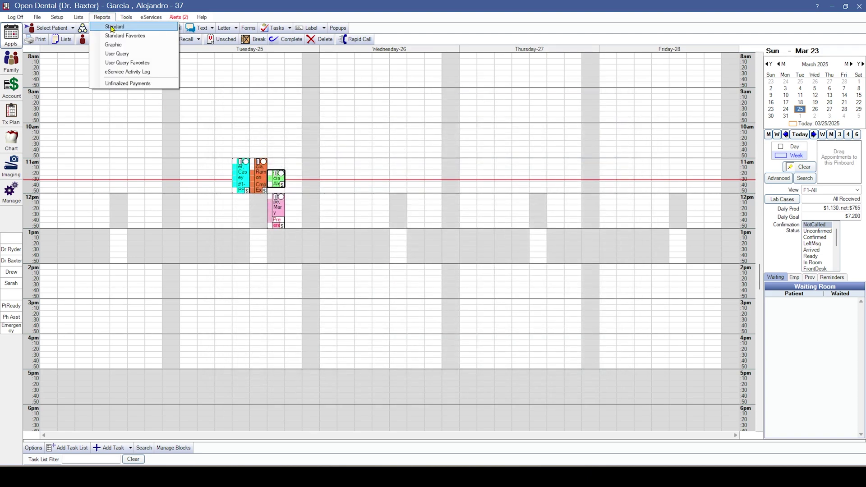
{"action": "left_click", "coordinate": [112, 26]}
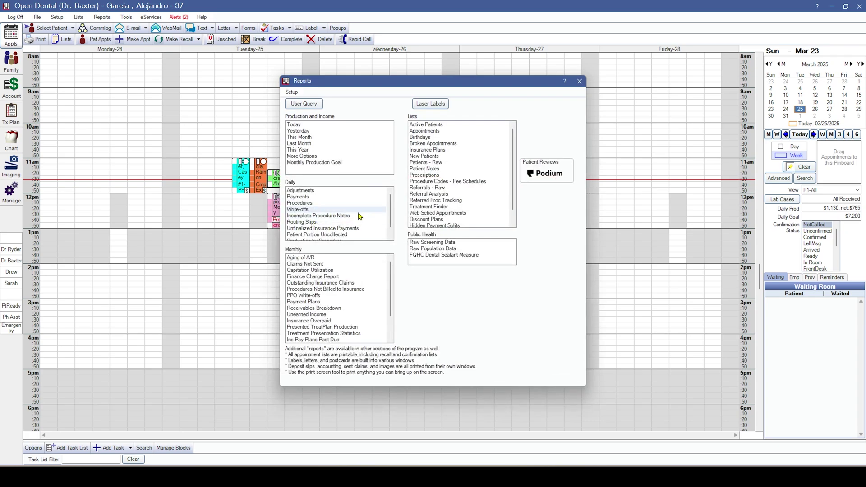
{"action": "scroll", "coordinate": [359, 217], "scroll_direction": "down", "scroll_amount": 1}
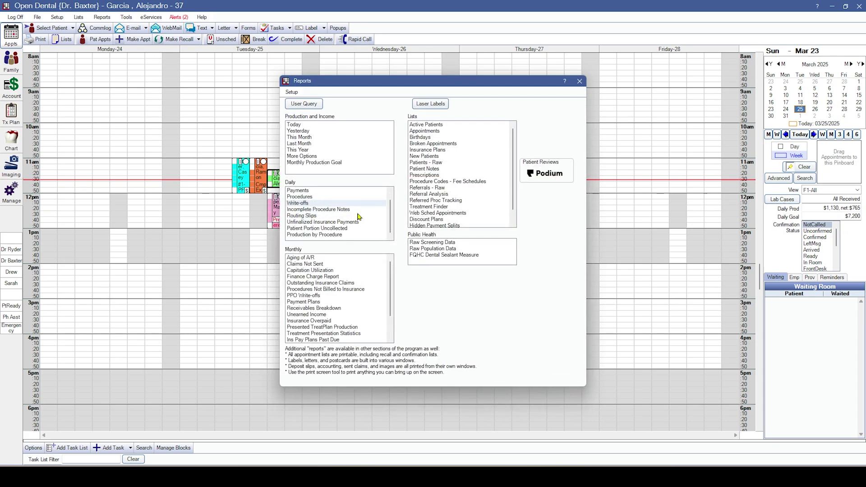
{"action": "double_click", "coordinate": [303, 234]}
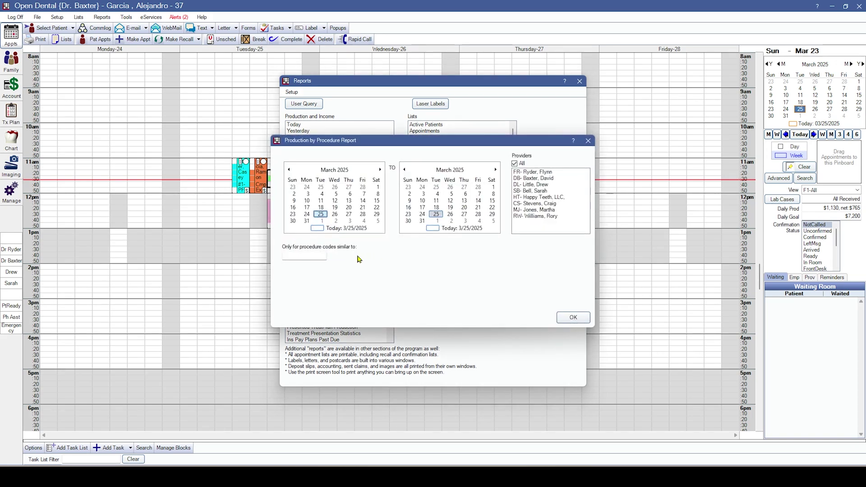
{"action": "left_click", "coordinate": [331, 170]}
{"action": "left_click", "coordinate": [289, 170]}
{"action": "left_click", "coordinate": [289, 169]}
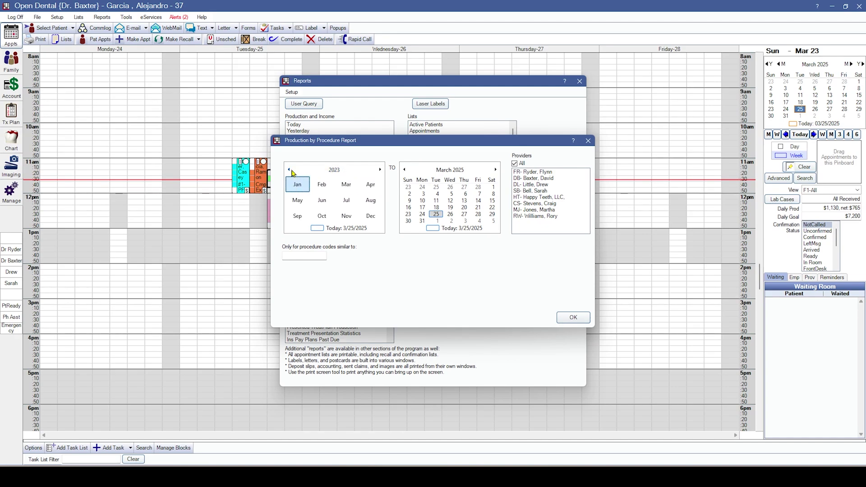
{"action": "left_click", "coordinate": [297, 184]}
{"action": "left_click", "coordinate": [317, 255]}
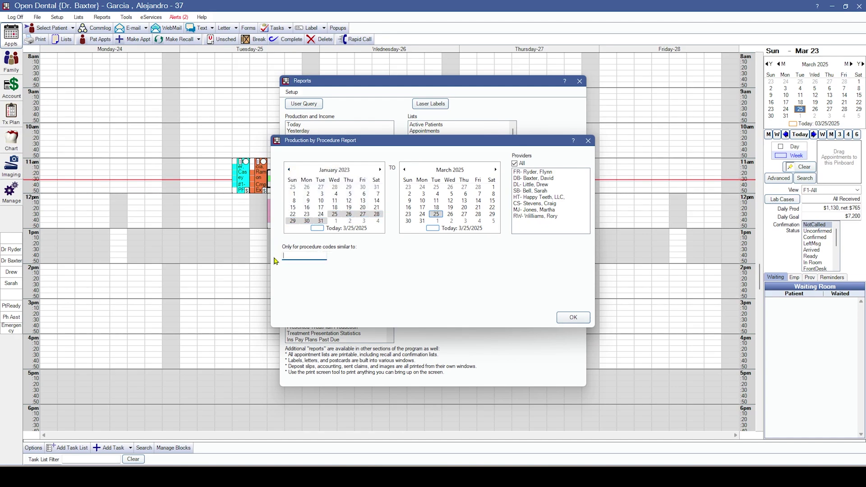
{"action": "left_click", "coordinate": [572, 317]}
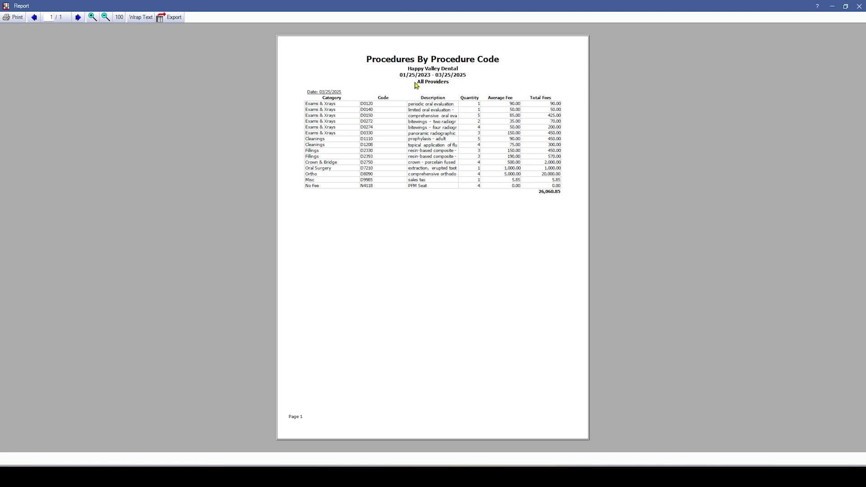
List daily procedures from 03/25/2023 to 03/25/2025 and open the first row's patient chart
{"action": "left_click", "coordinate": [859, 6]}
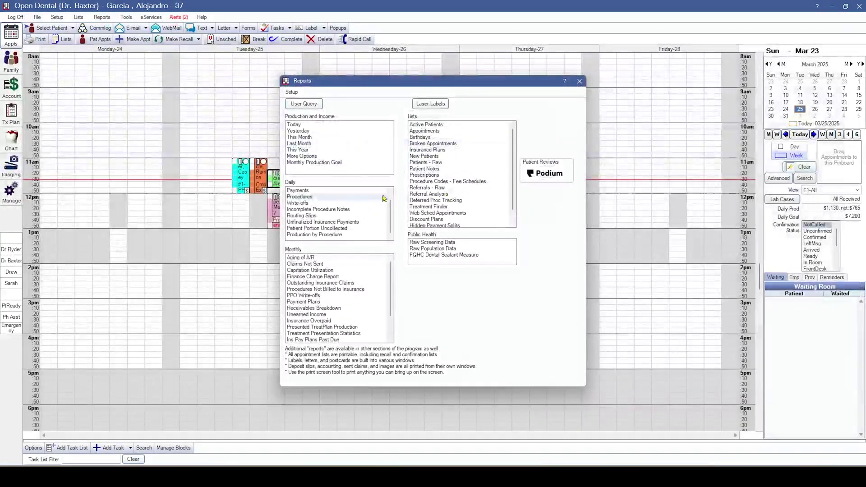
{"action": "double_click", "coordinate": [299, 199]}
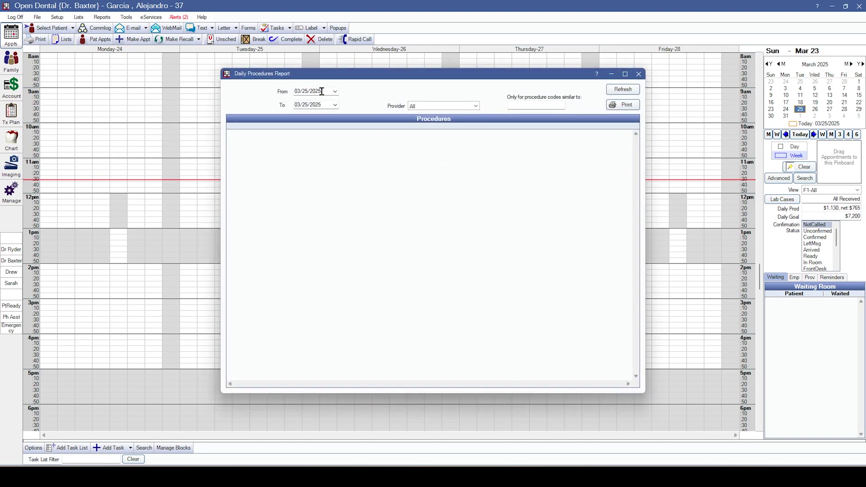
{"action": "left_click_drag", "start_coordinate": [322, 92], "coordinate": [318, 92]}
{"action": "left_click", "coordinate": [621, 89]}
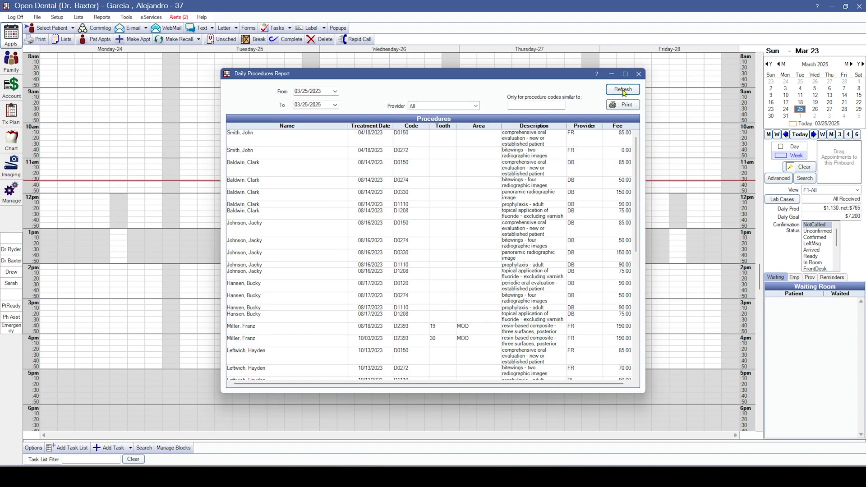
{"action": "left_click", "coordinate": [280, 144]}
{"action": "right_click", "coordinate": [247, 141]}
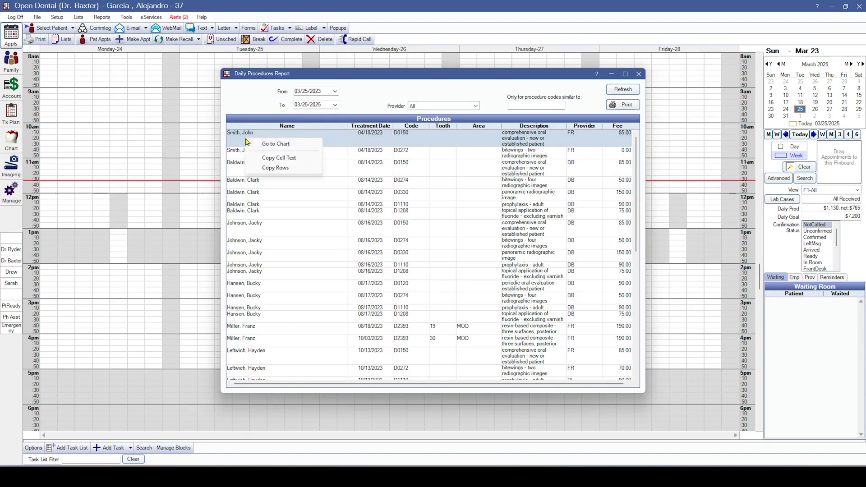
{"action": "left_click", "coordinate": [310, 144]}
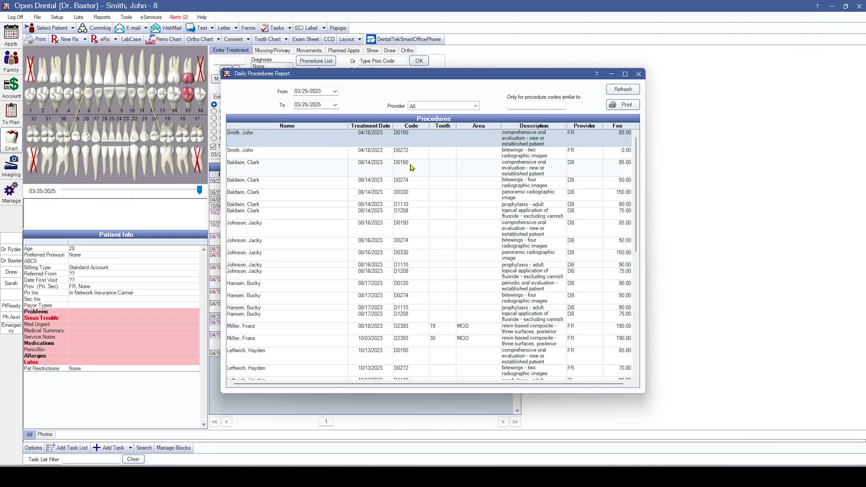
Preview the daily procedures report, close it, and bring up the Fee Schedules list
{"action": "left_click", "coordinate": [626, 105]}
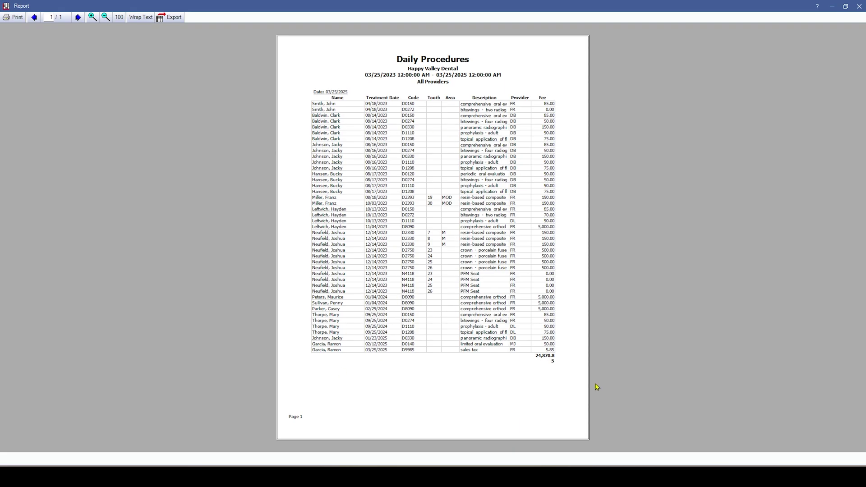
{"action": "left_click", "coordinate": [858, 6]}
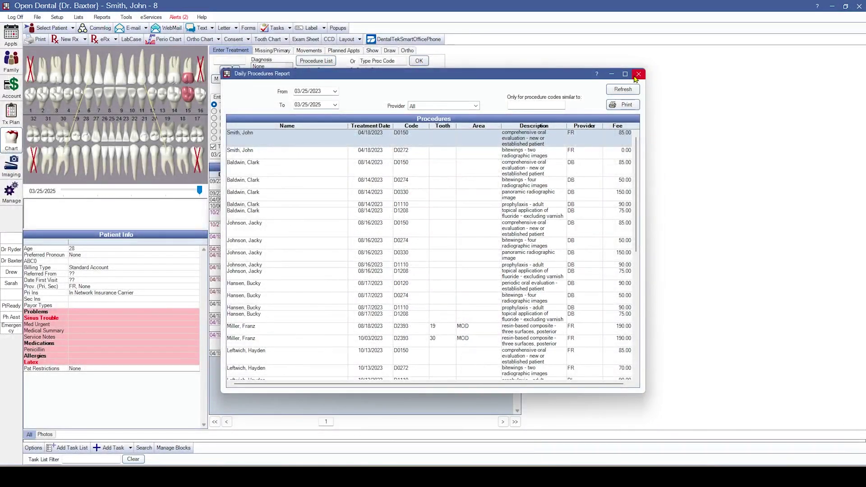
{"action": "left_click", "coordinate": [638, 72]}
{"action": "left_click", "coordinate": [78, 16]}
{"action": "left_click", "coordinate": [115, 27]}
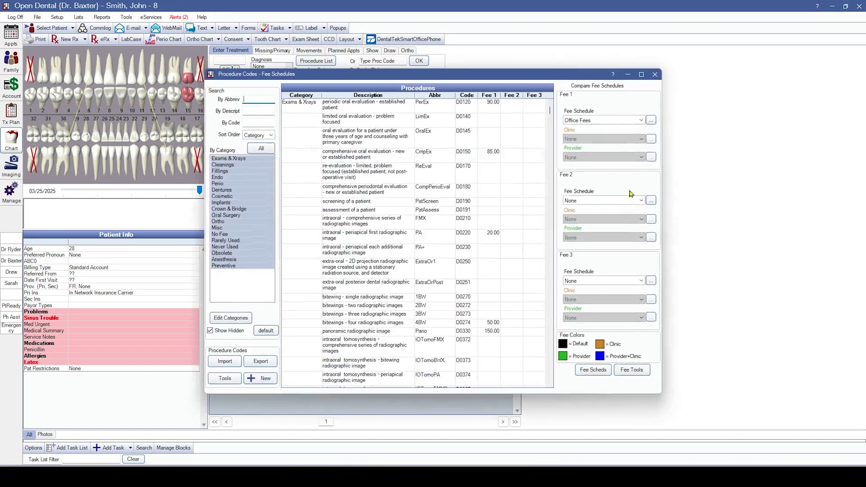
{"action": "left_click", "coordinate": [593, 370]}
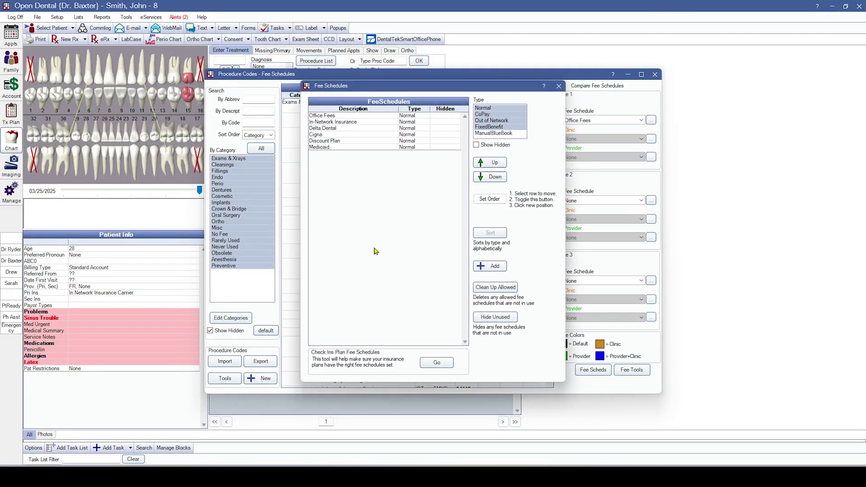
Check insurance plan fee schedules and try changing the Cigna–Medicaid plans to PPO Percentage
{"action": "left_click", "coordinate": [440, 363]}
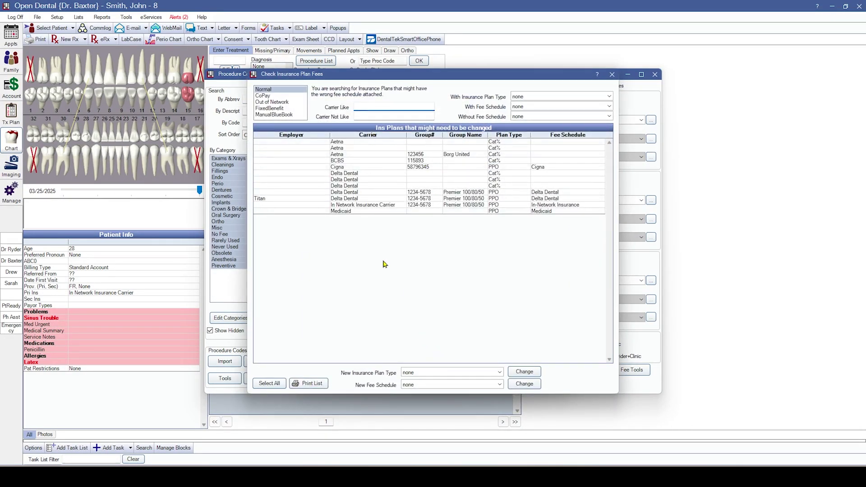
{"action": "left_click", "coordinate": [426, 376]}
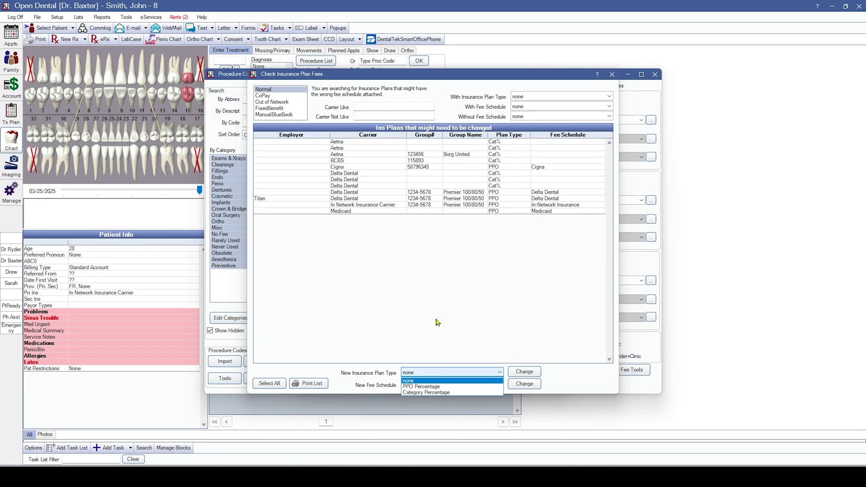
{"action": "left_click", "coordinate": [425, 283]}
{"action": "left_click_drag", "start_coordinate": [363, 167], "coordinate": [378, 232]}
{"action": "left_click", "coordinate": [417, 372]}
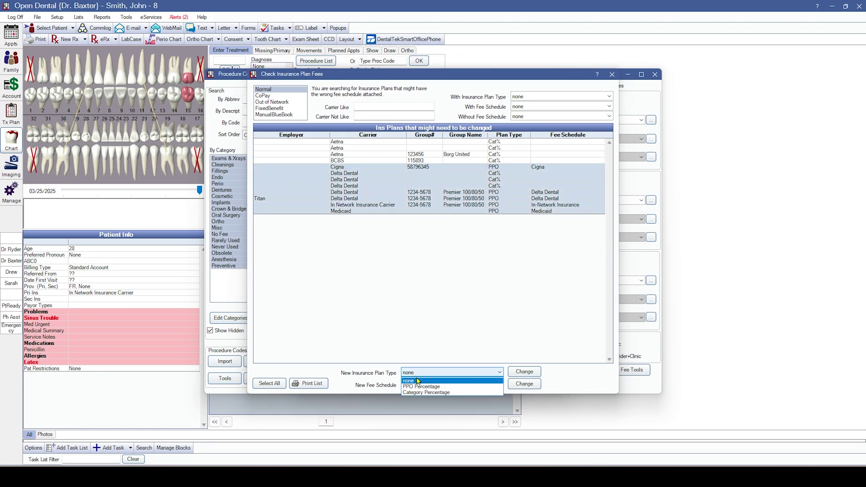
{"action": "left_click", "coordinate": [428, 386]}
{"action": "left_click", "coordinate": [523, 371]}
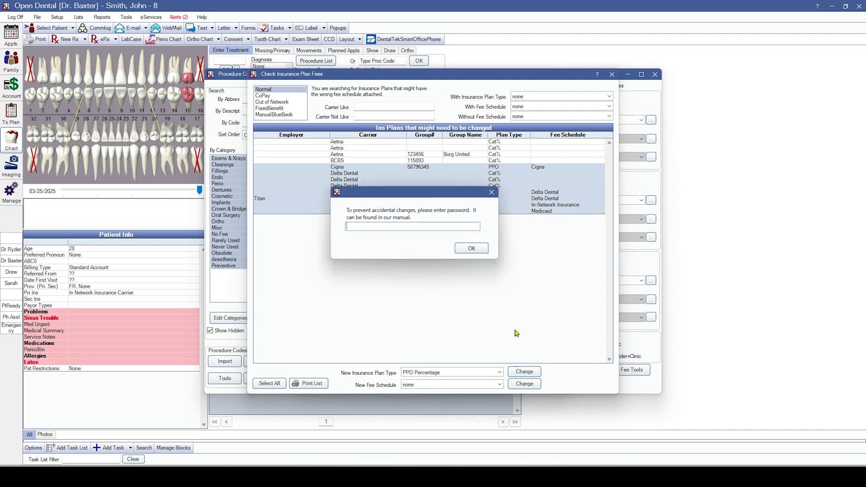
{"action": "left_click", "coordinate": [492, 193]}
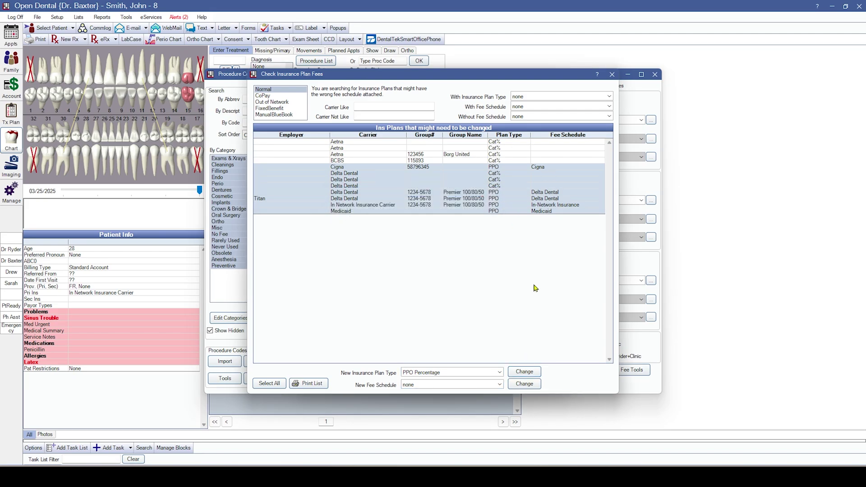
Close the plan fee check, Fee Schedules, and Procedure Codes windows
{"action": "left_click", "coordinate": [611, 74]}
{"action": "left_click", "coordinate": [574, 87]}
{"action": "left_click", "coordinate": [655, 75]}
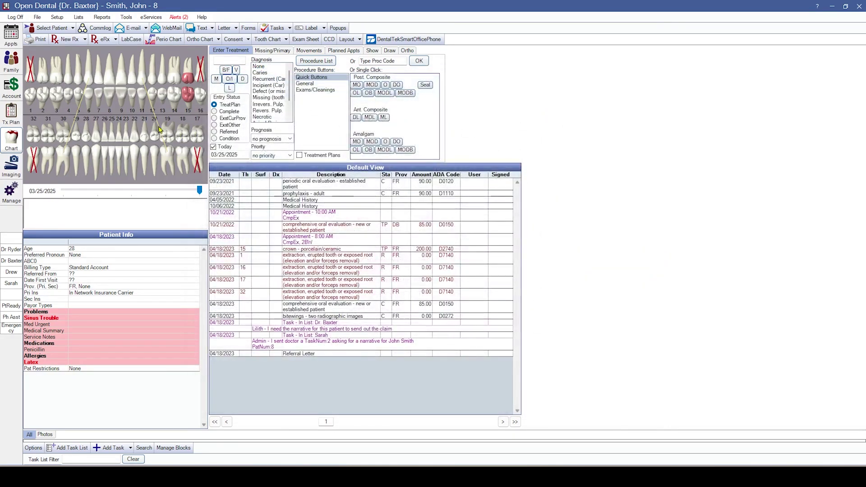
{"action": "left_click", "coordinate": [57, 17]}
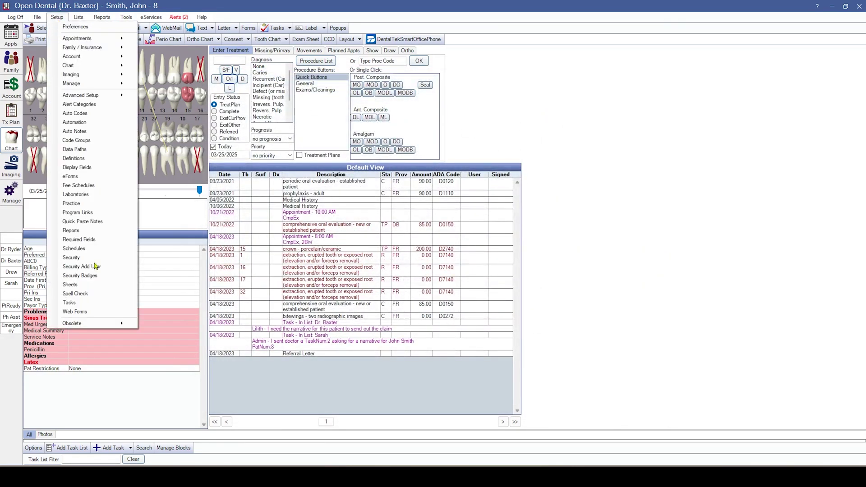
{"action": "left_click", "coordinate": [80, 260]}
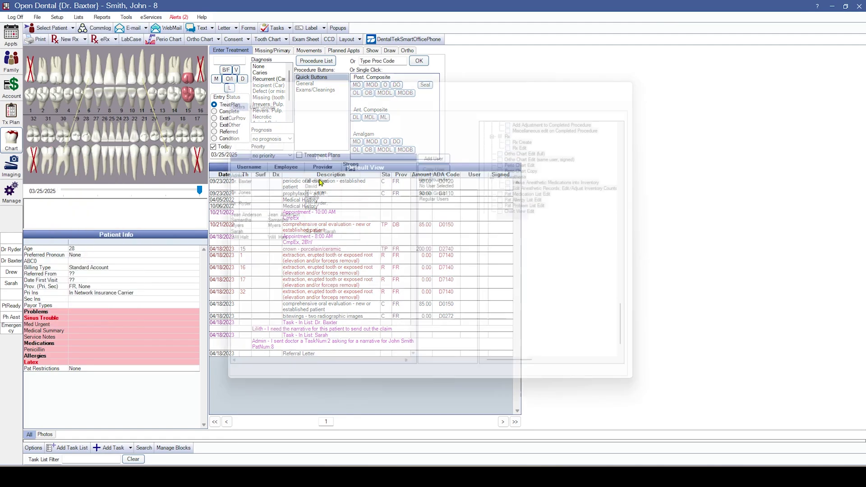
{"action": "left_click", "coordinate": [230, 183]}
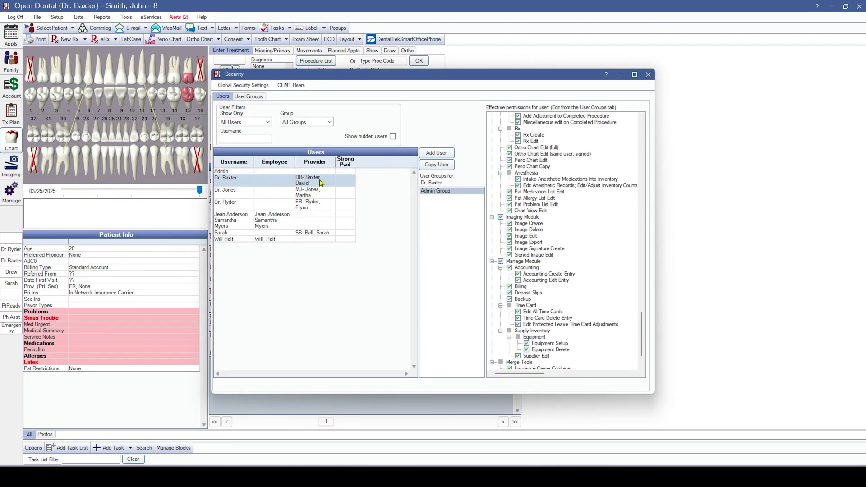
{"action": "double_click", "coordinate": [249, 180]}
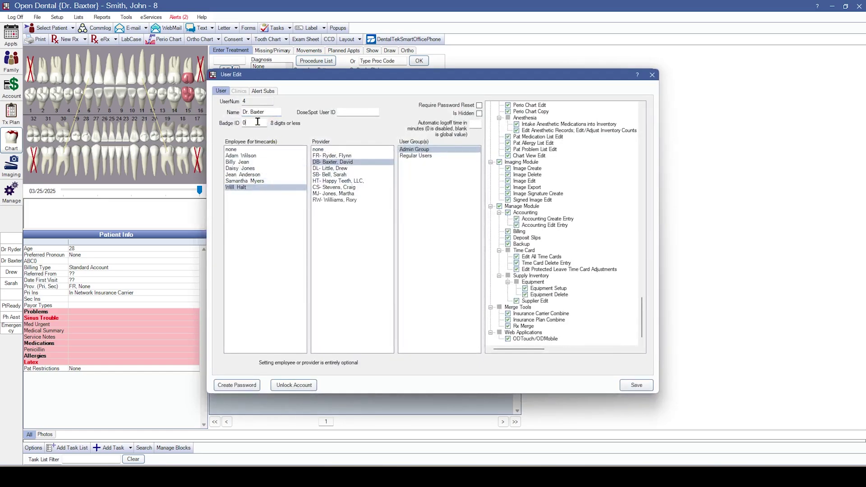
{"action": "left_click", "coordinate": [244, 123]}
{"action": "left_click", "coordinate": [652, 74]}
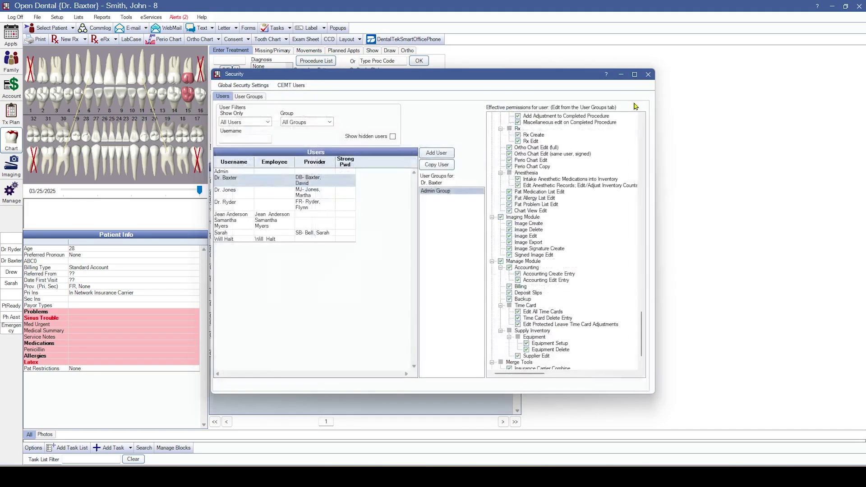
{"action": "left_click", "coordinate": [646, 72]}
{"action": "left_click", "coordinate": [57, 17]}
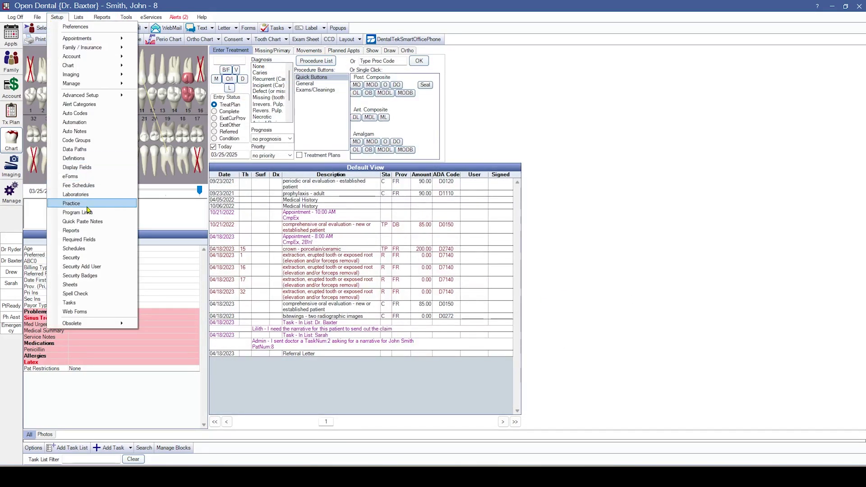
{"action": "left_click", "coordinate": [84, 277]}
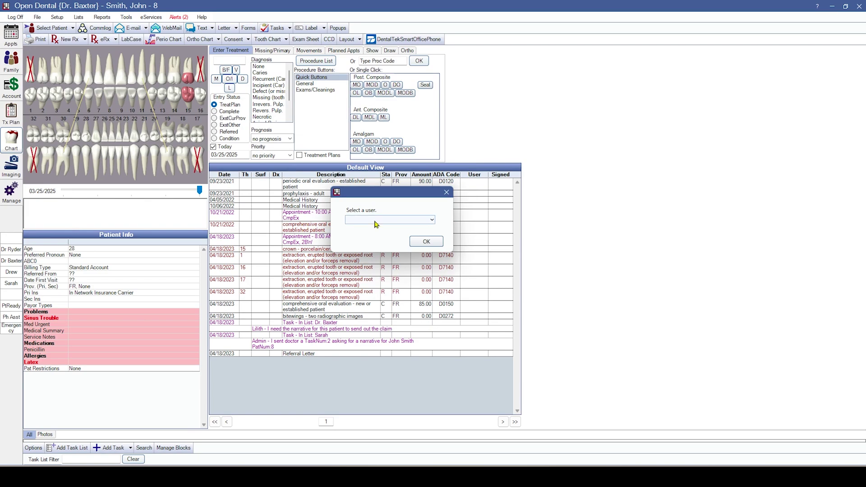
{"action": "left_click", "coordinate": [377, 220]}
{"action": "left_click", "coordinate": [376, 241]}
{"action": "left_click", "coordinate": [426, 241]}
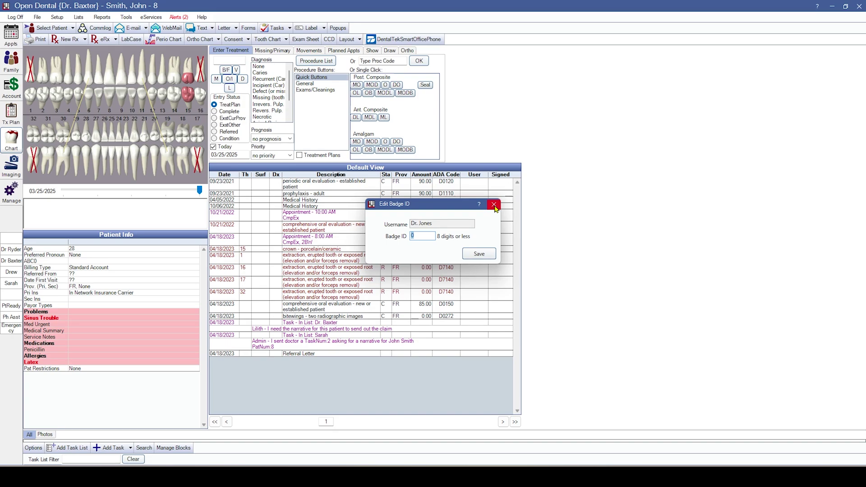
{"action": "left_click", "coordinate": [493, 205]}
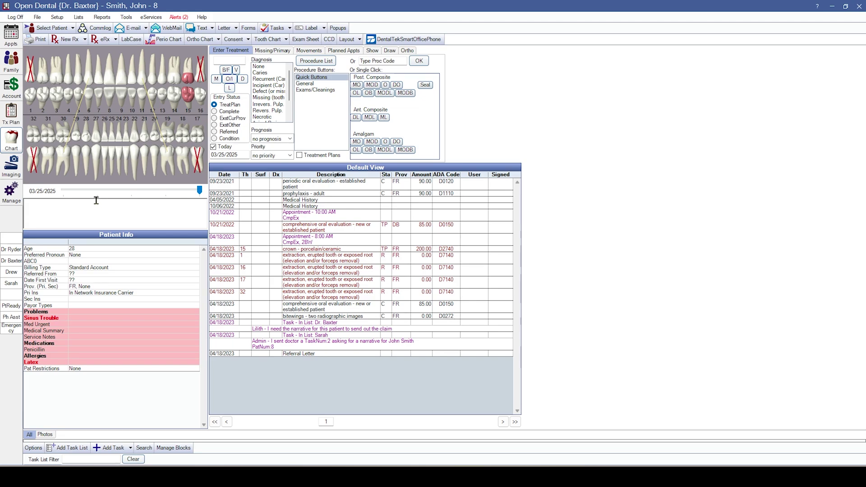
Create a new eRouting definition with a Checklist Item action 'Give Pt a Toothbrush'
{"action": "left_click", "coordinate": [130, 20]}
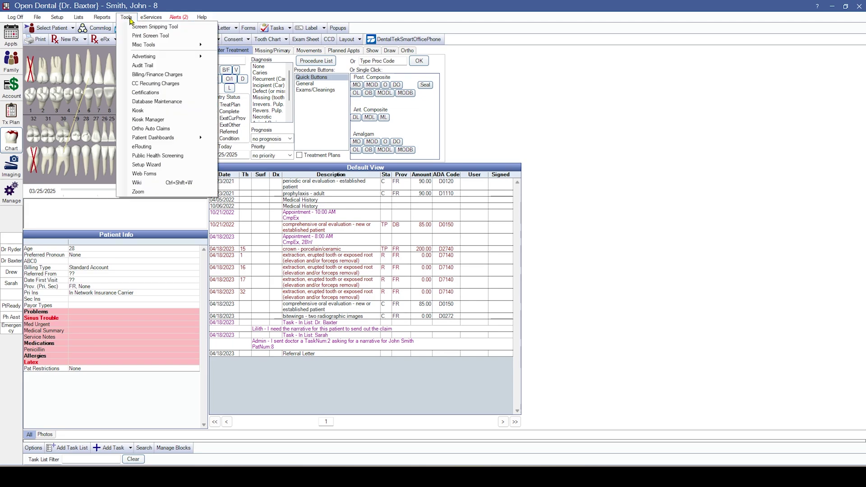
{"action": "left_click", "coordinate": [141, 147]}
{"action": "left_click", "coordinate": [265, 111]}
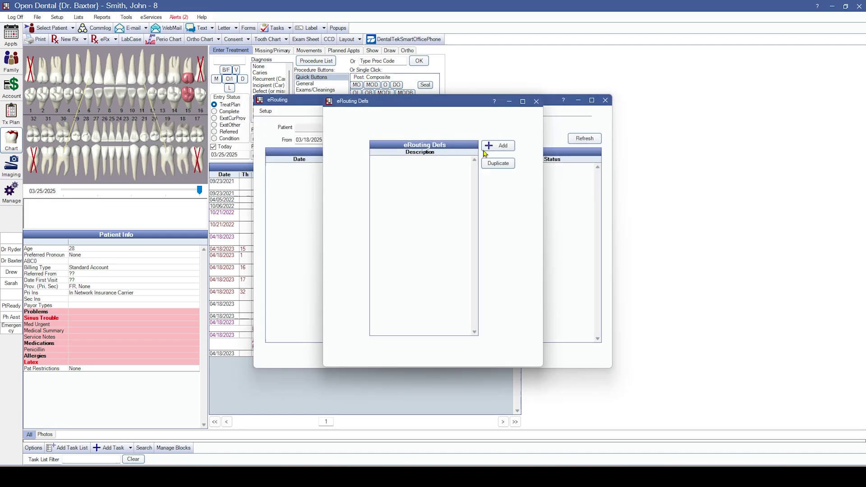
{"action": "left_click", "coordinate": [498, 147]}
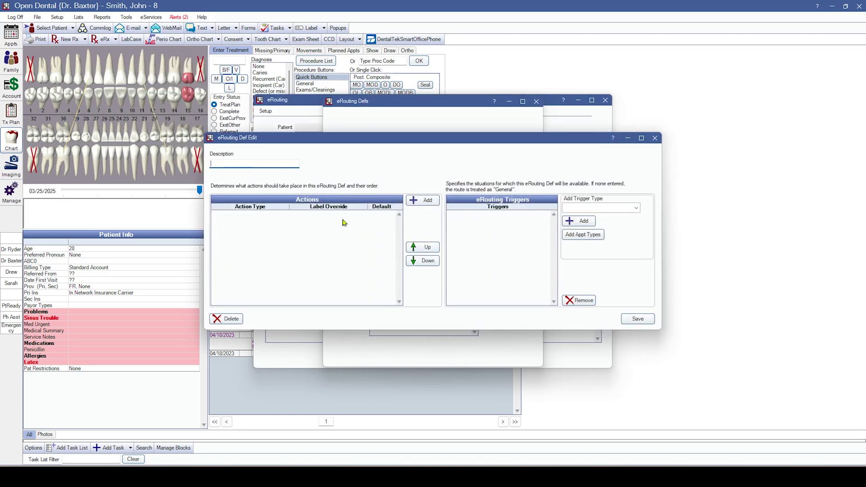
{"action": "left_click", "coordinate": [415, 202]}
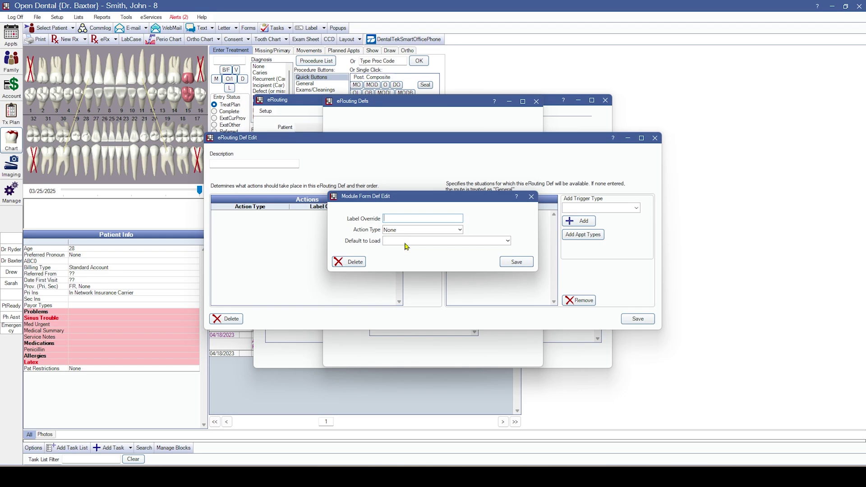
{"action": "left_click", "coordinate": [422, 230]}
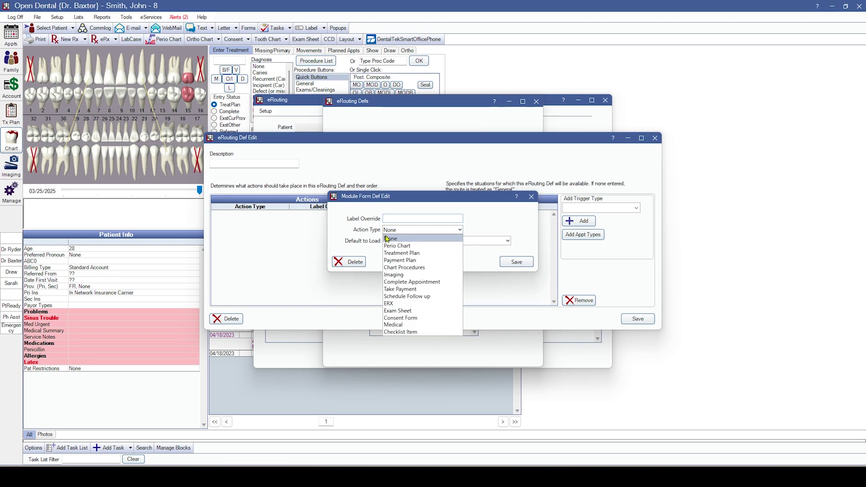
{"action": "left_click", "coordinate": [401, 332]}
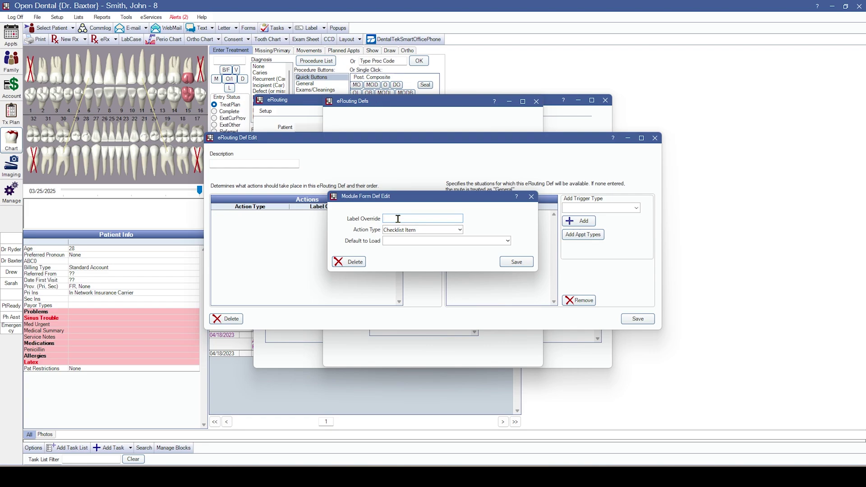
{"action": "type", "text": "Give Pt a Toothbrush"}
{"action": "left_click", "coordinate": [521, 260]}
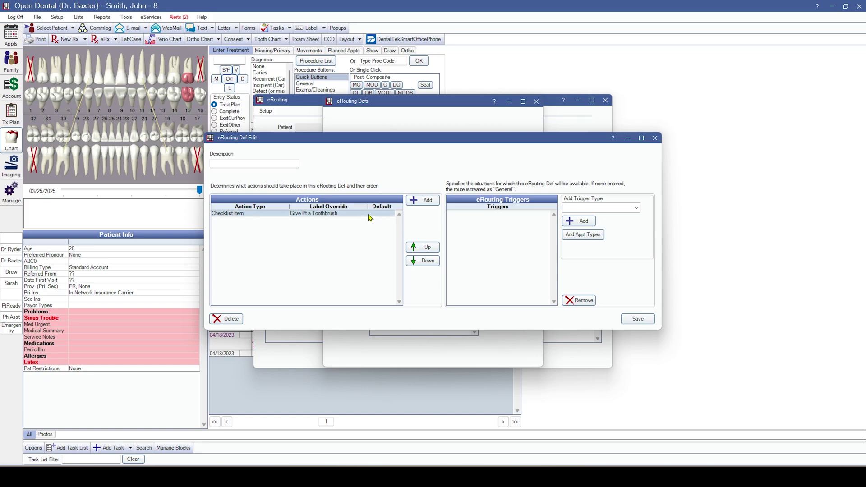
Add a Consent Form action defaulting to Extraction Consent, then close the definition windows
{"action": "left_click", "coordinate": [424, 203]}
{"action": "left_click", "coordinate": [408, 231]}
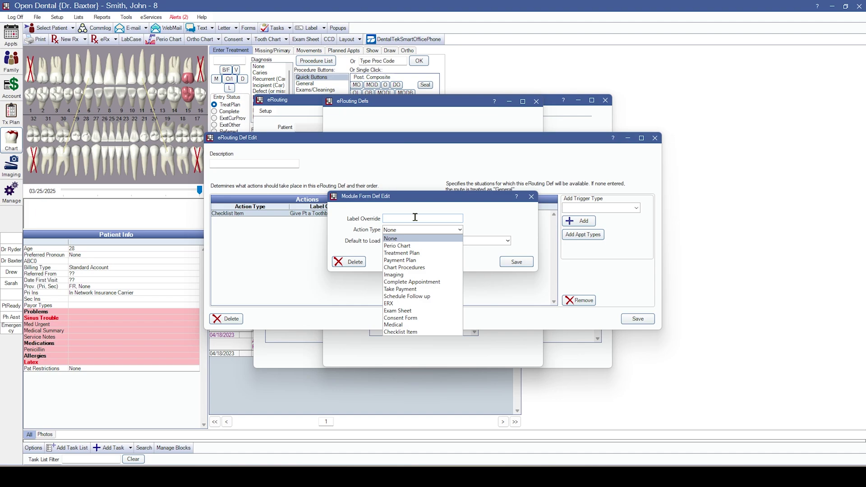
{"action": "left_click", "coordinate": [410, 318]}
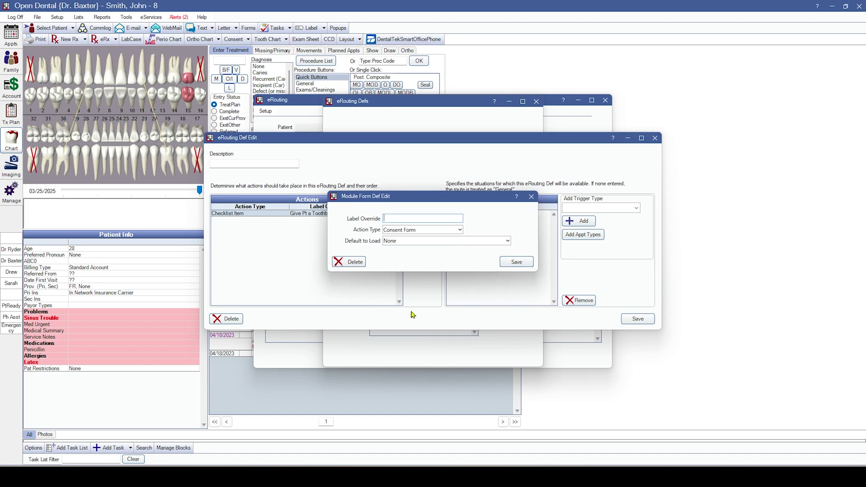
{"action": "left_click", "coordinate": [413, 241]}
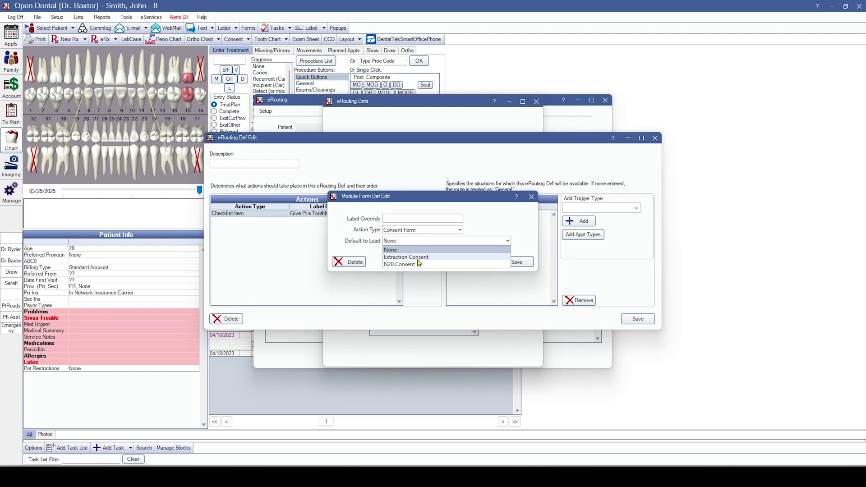
{"action": "left_click", "coordinate": [418, 258]}
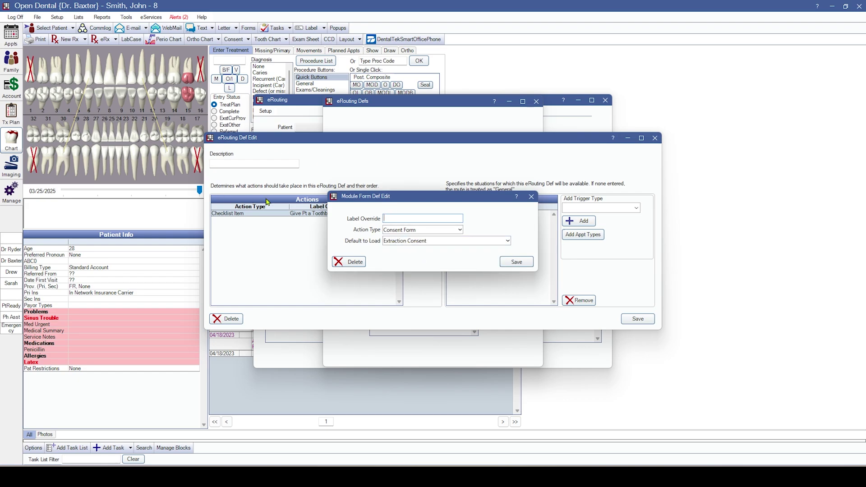
{"action": "left_click", "coordinate": [530, 266]}
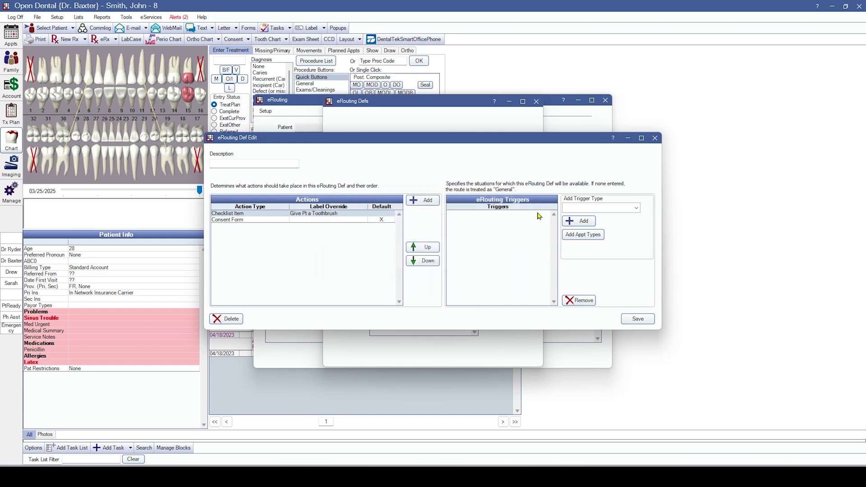
{"action": "left_click", "coordinate": [655, 137]}
{"action": "left_click", "coordinate": [536, 101]}
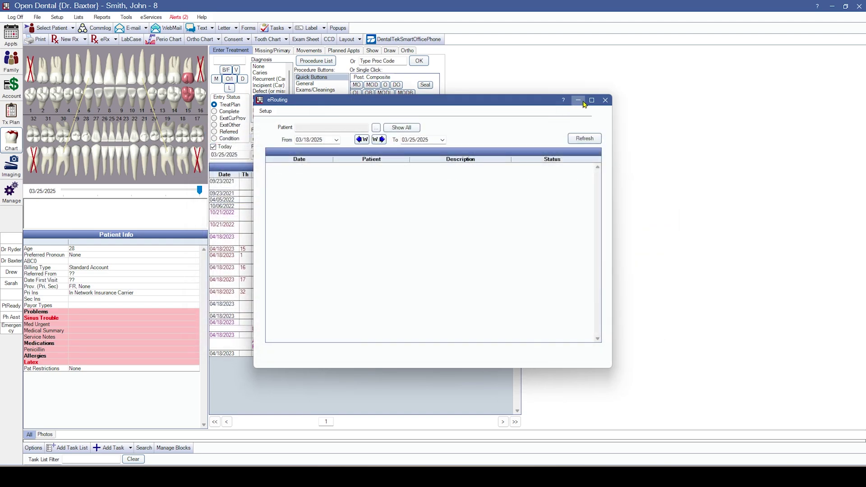
Close eRouting and review the workstation's Printer Setup, closing it without changes
{"action": "left_click", "coordinate": [605, 100]}
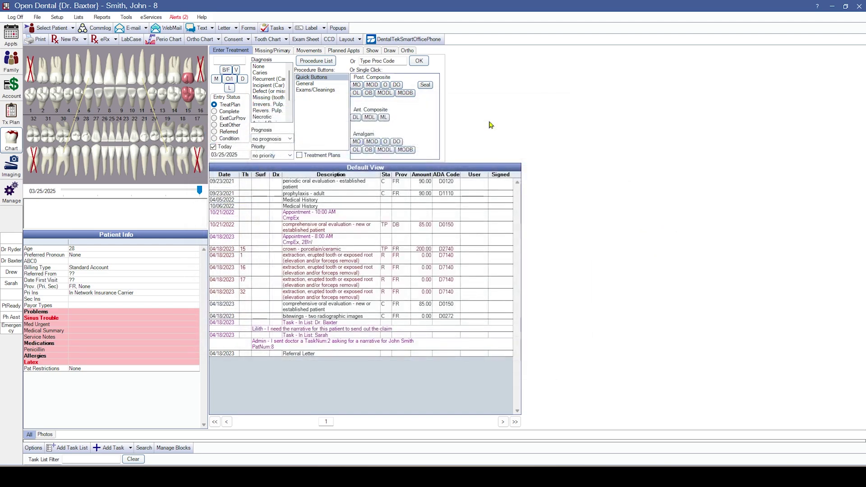
{"action": "left_click", "coordinate": [57, 17]}
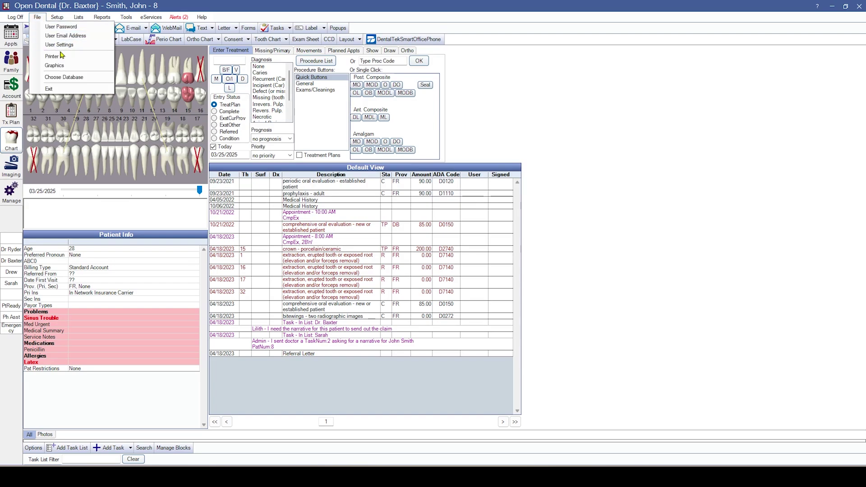
{"action": "left_click", "coordinate": [70, 59]}
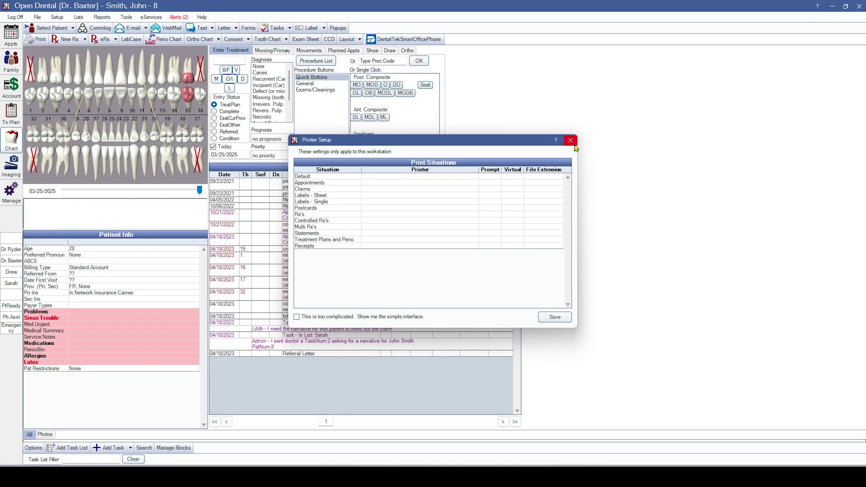
{"action": "left_click", "coordinate": [573, 136]}
From the Account ledger, set up a Patient Only Message-to-Pay statement and close it unsent
{"action": "left_click", "coordinate": [11, 86]}
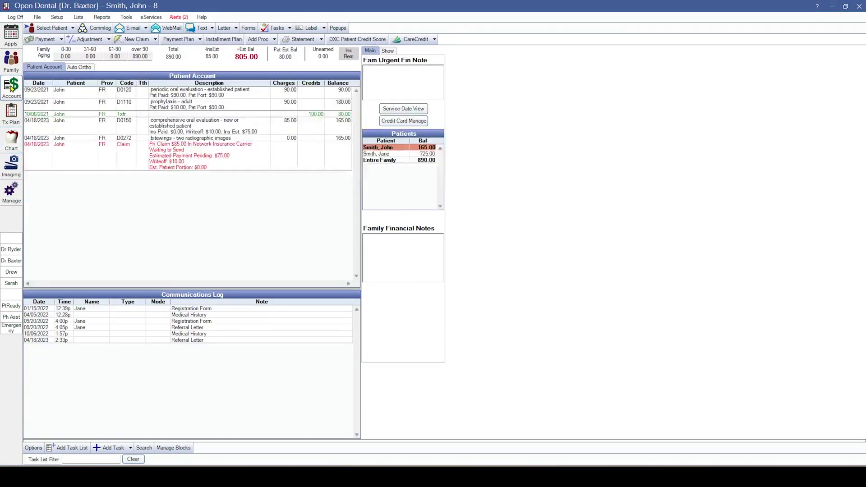
{"action": "left_click", "coordinate": [62, 40]}
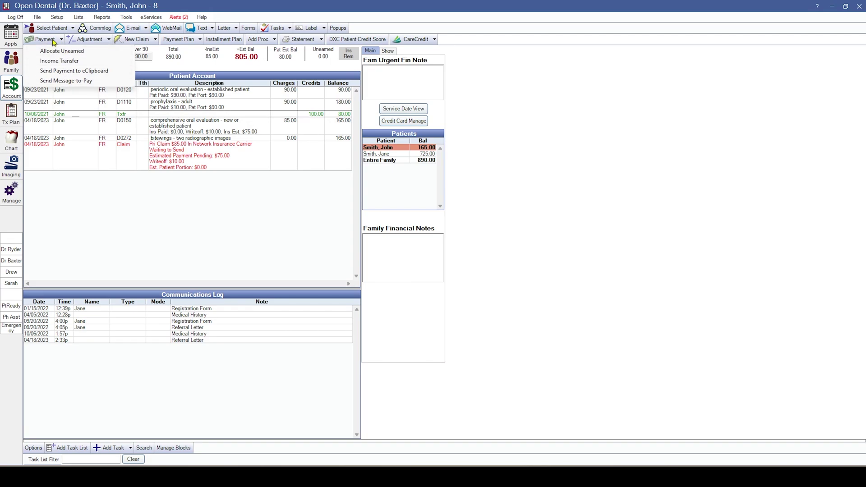
{"action": "left_click", "coordinate": [84, 81]}
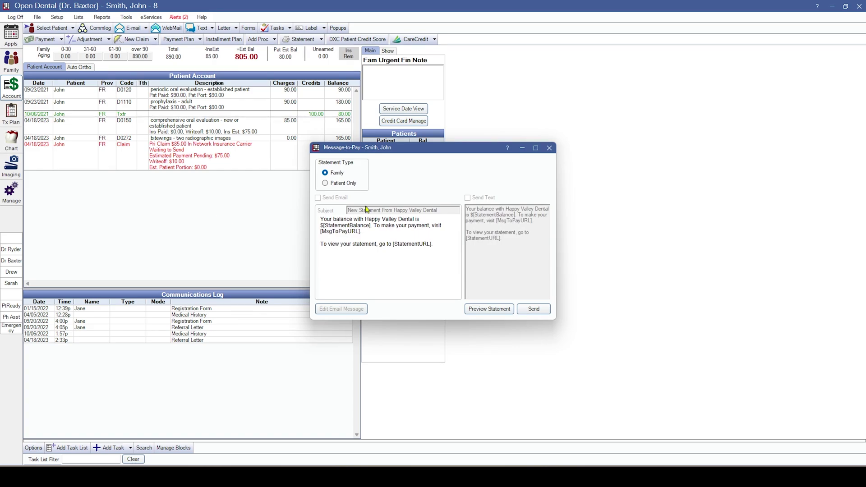
{"action": "left_click_drag", "start_coordinate": [426, 149], "coordinate": [378, 151]}
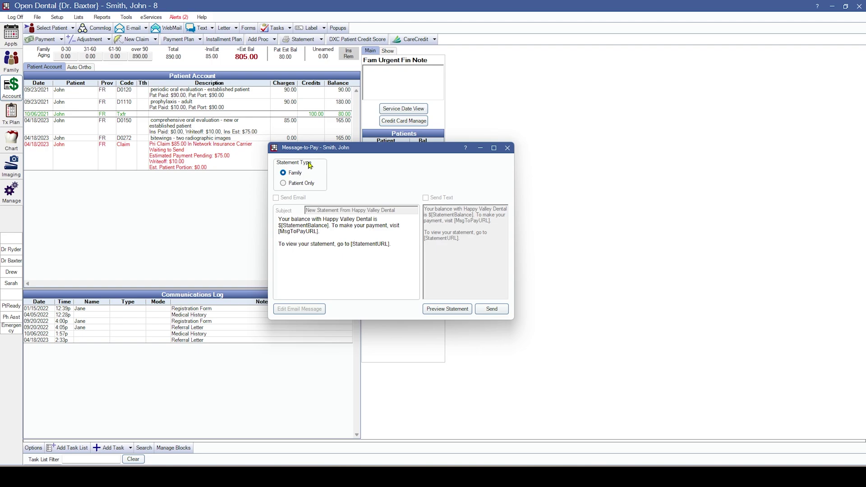
{"action": "left_click", "coordinate": [302, 186]}
{"action": "left_click", "coordinate": [507, 147]}
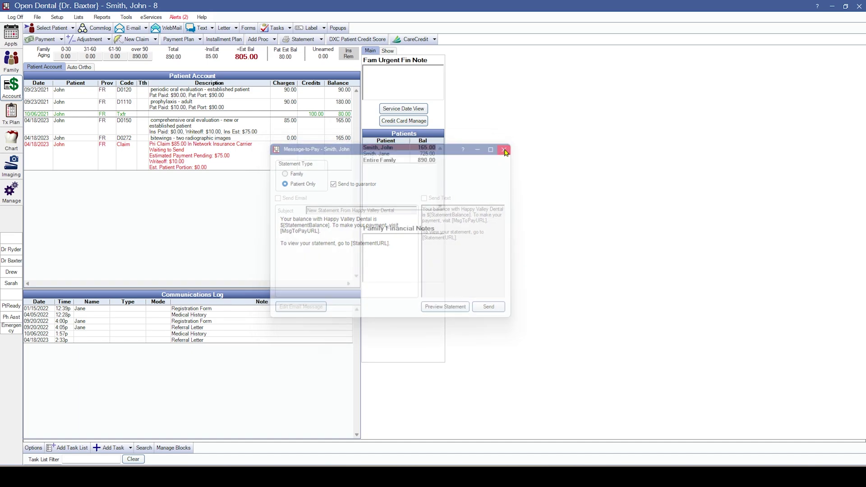
{"action": "left_click", "coordinate": [9, 191]}
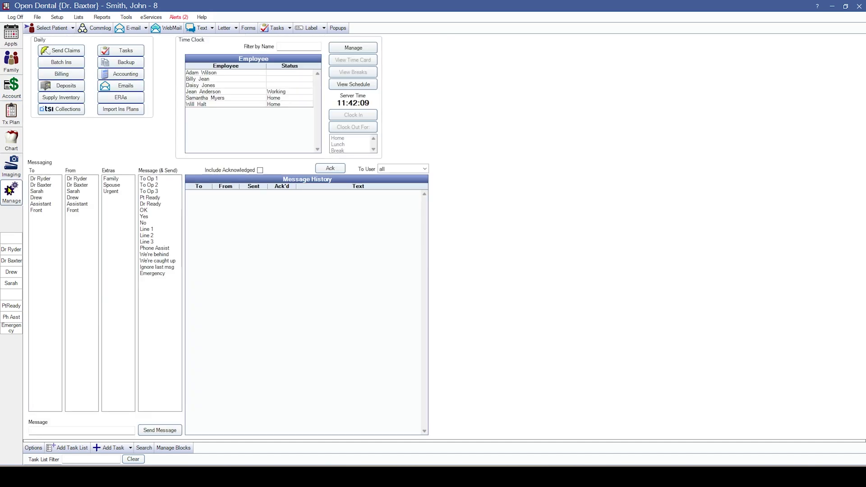
Review the billing defaults and close the billing windows
{"action": "left_click", "coordinate": [63, 74]}
{"action": "left_click", "coordinate": [544, 289]}
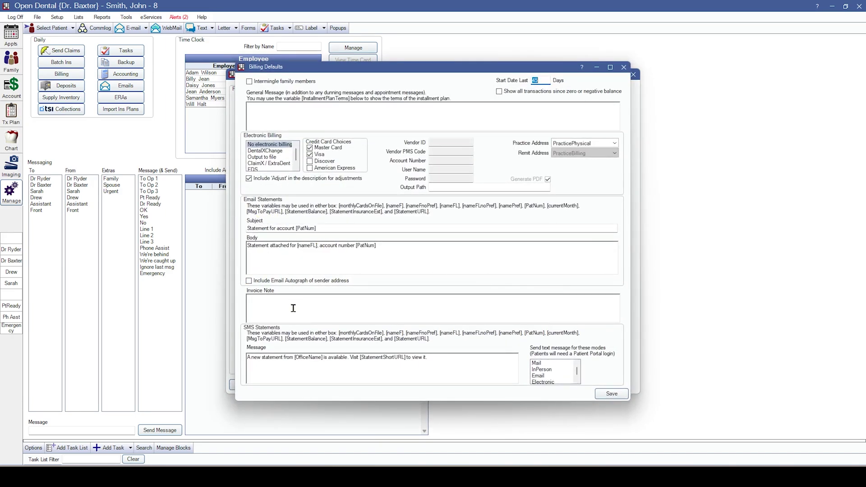
{"action": "left_click", "coordinate": [455, 317]}
{"action": "left_click", "coordinate": [446, 374]}
{"action": "left_click", "coordinate": [624, 68]}
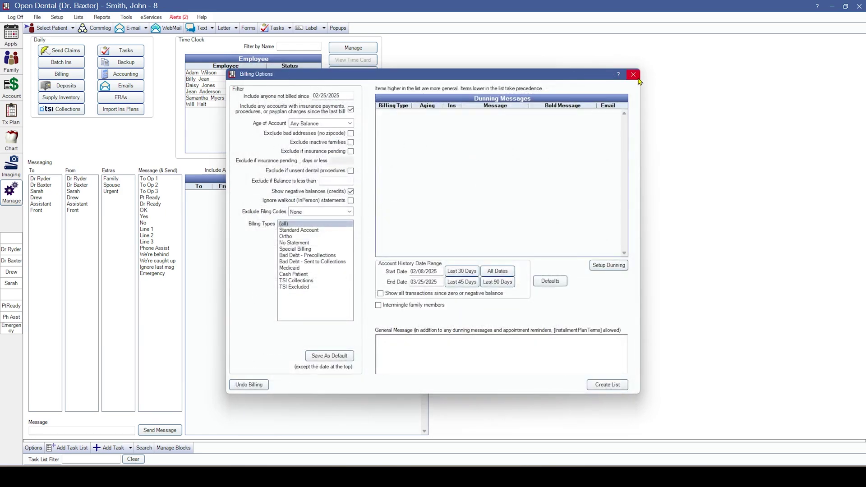
{"action": "left_click", "coordinate": [637, 78]}
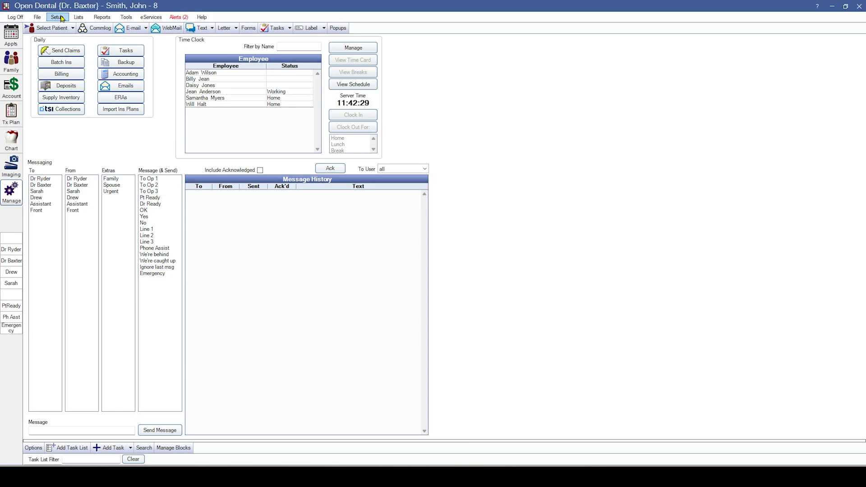
Search preferences for 'message' and show the Account - General settings
{"action": "left_click", "coordinate": [62, 18]}
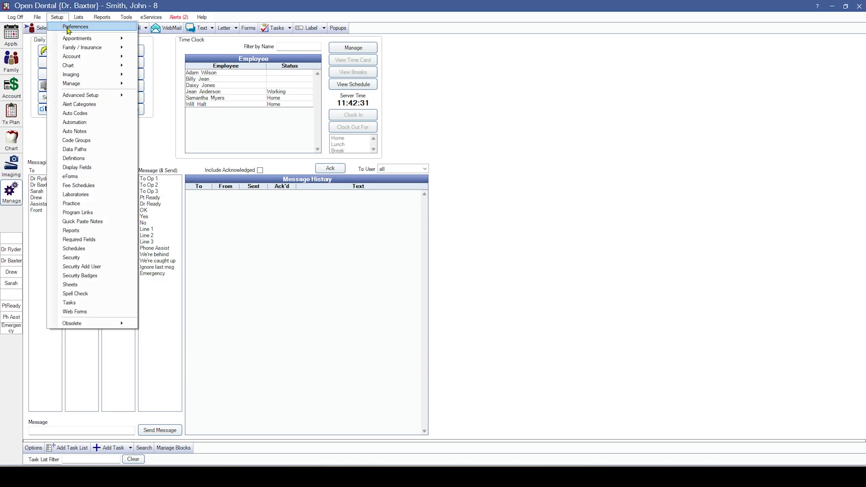
{"action": "left_click", "coordinate": [69, 27]}
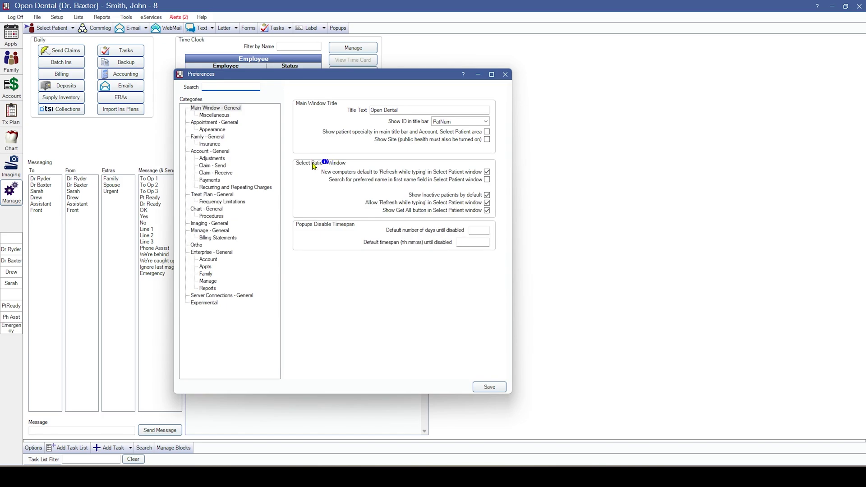
{"action": "type", "text": "message"}
{"action": "left_click", "coordinate": [219, 153]}
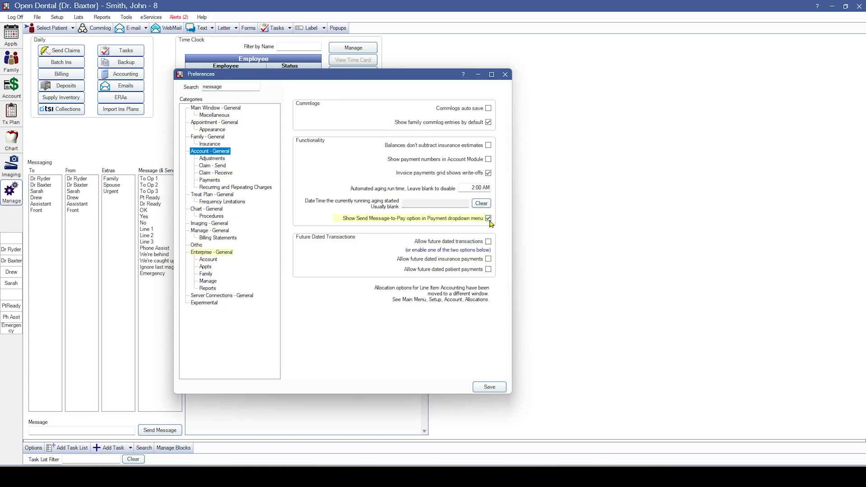